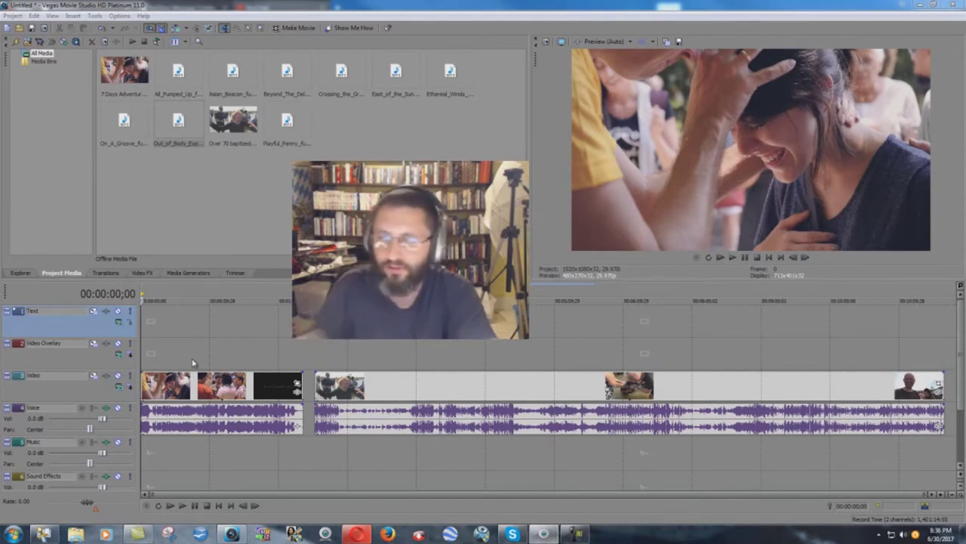
# Preview the start of the first clip, and its ending from about 1:52 through the change into the second clip
pyautogui.click(186, 508)
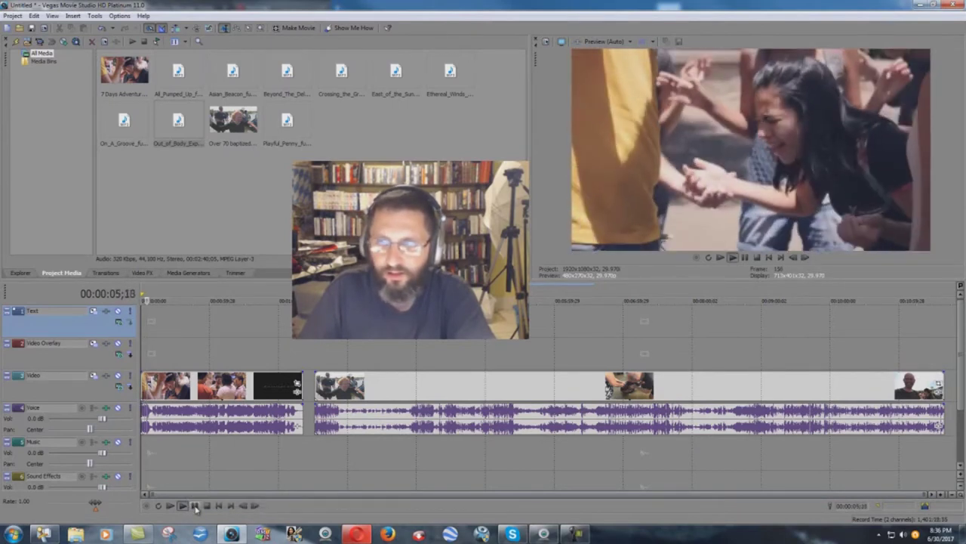
pyautogui.click(195, 506)
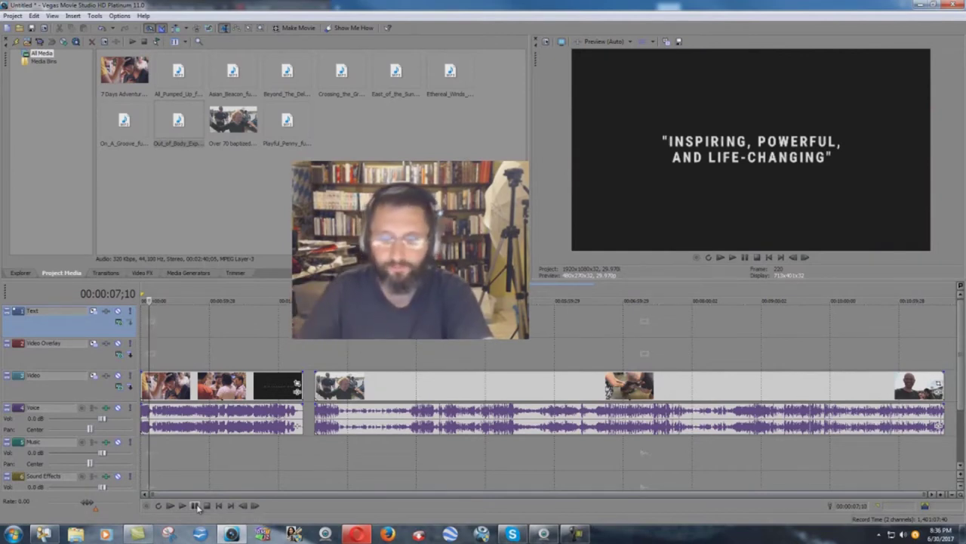
pyautogui.click(286, 365)
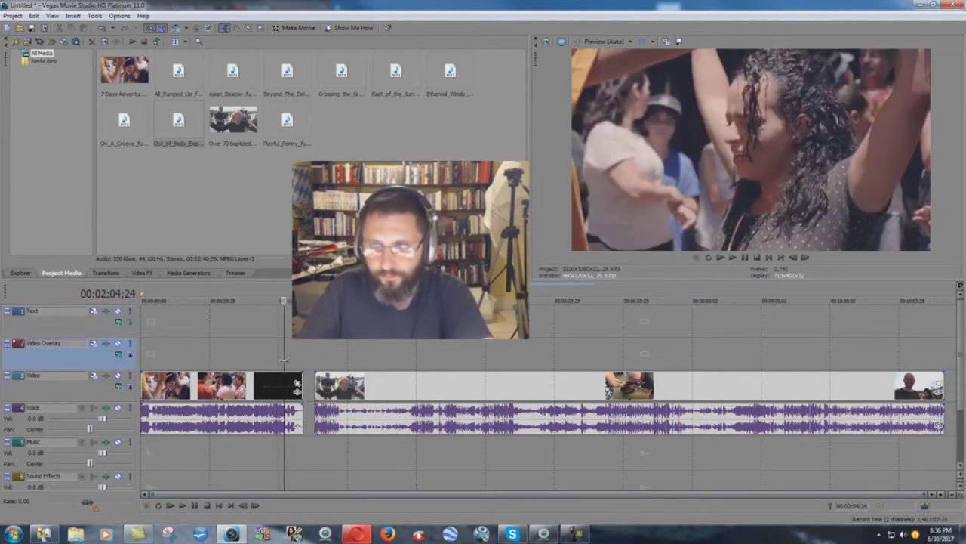
pyautogui.click(275, 365)
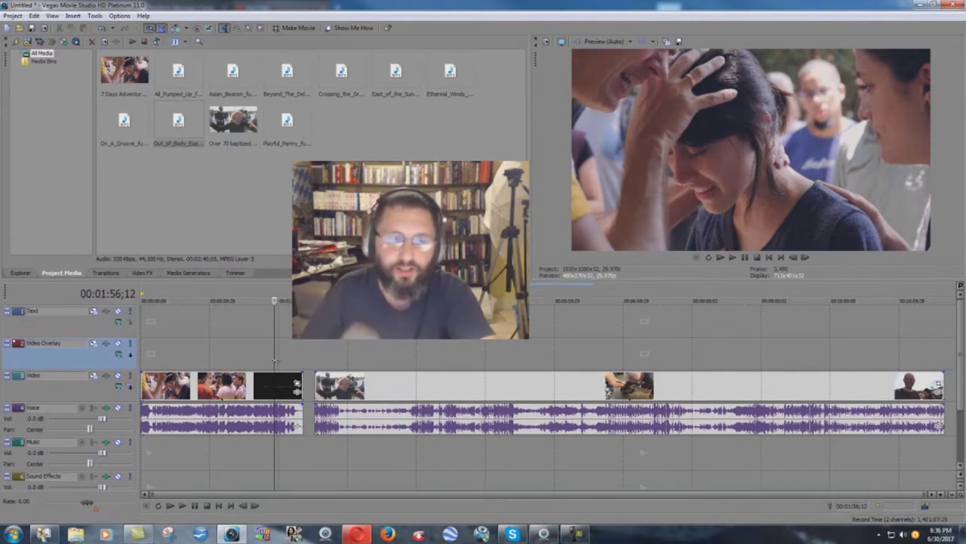
pyautogui.click(271, 361)
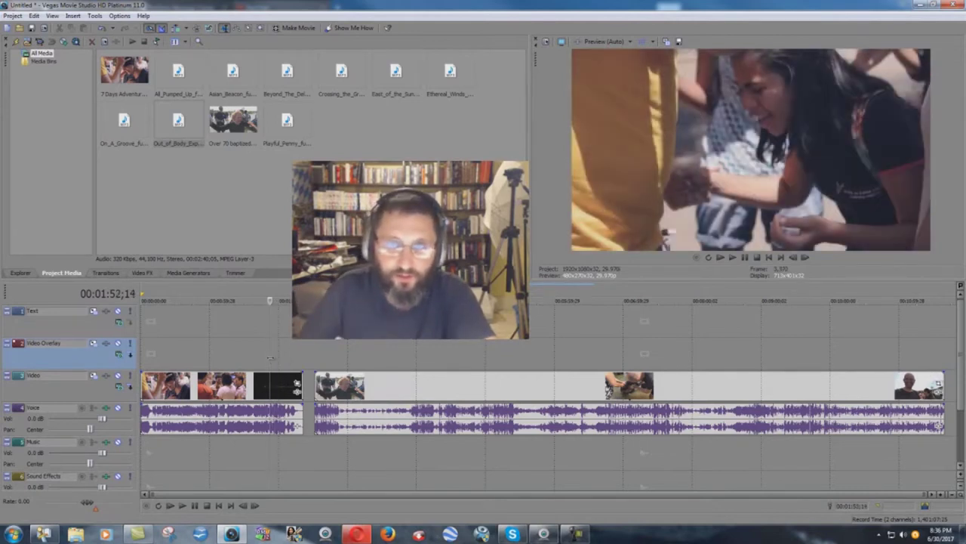
pyautogui.click(182, 505)
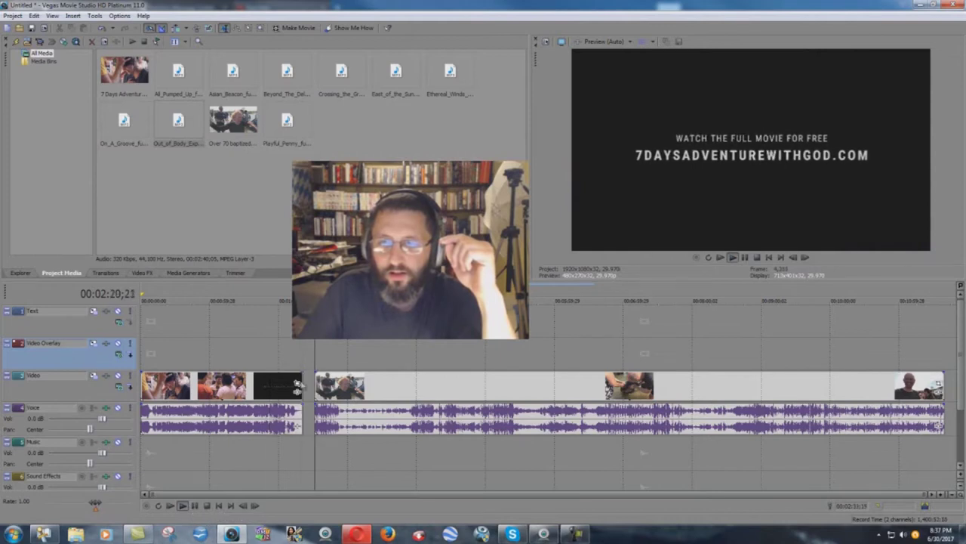
pyautogui.click(207, 505)
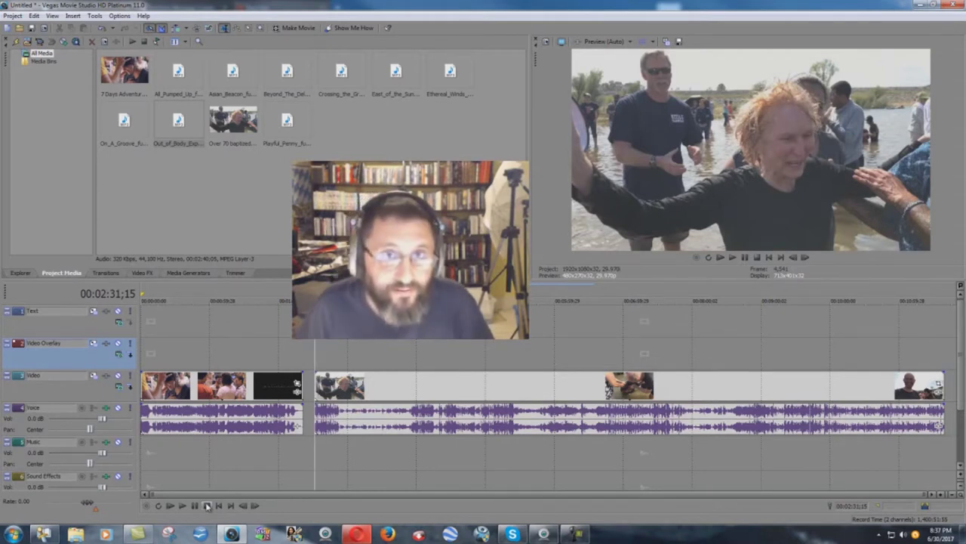
# Preview the opening clip from the project start with the Voice track temporarily muted
pyautogui.click(281, 358)
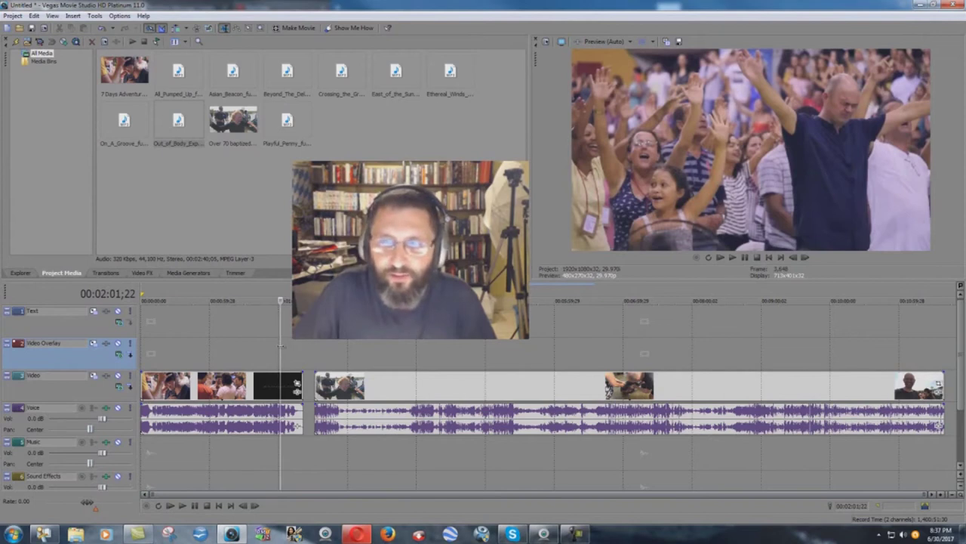
pyautogui.click(117, 408)
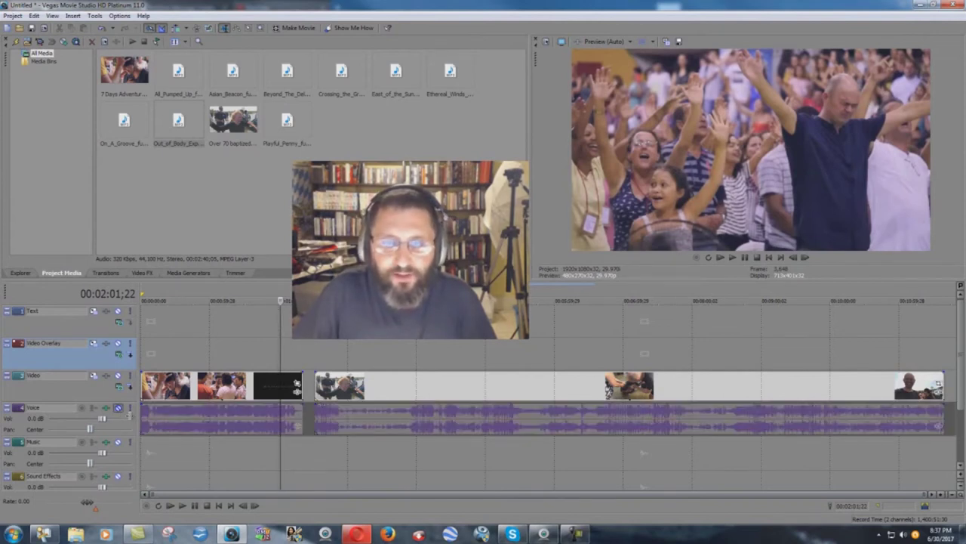
pyautogui.click(170, 505)
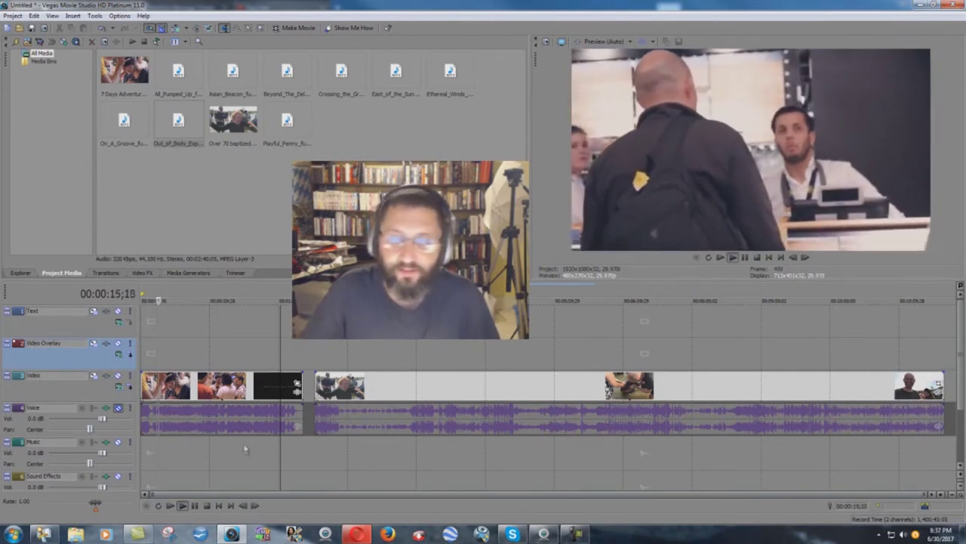
pyautogui.press('space')
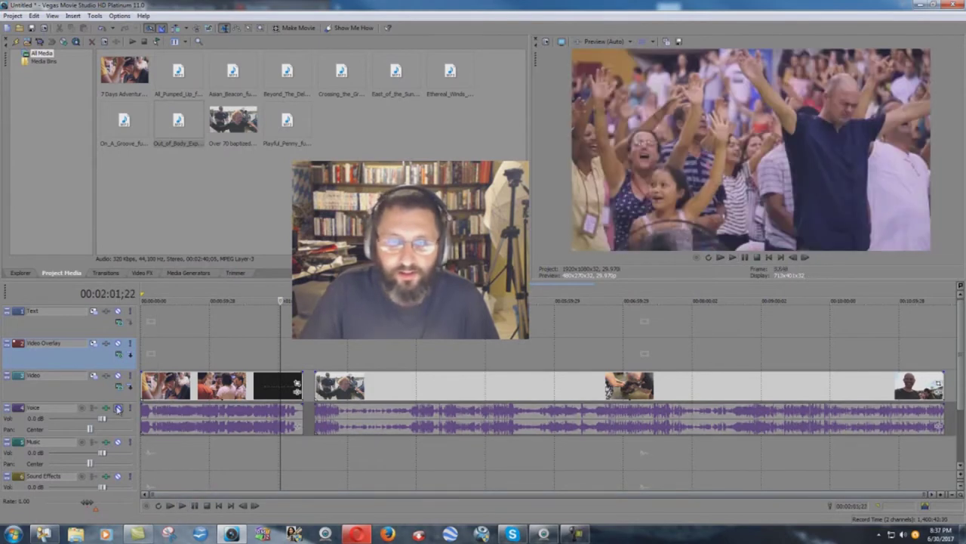
pyautogui.click(118, 408)
# Preview the second clip from 3:51;17 to about 5:04, pausing along the way to check its sound
pyautogui.click(407, 367)
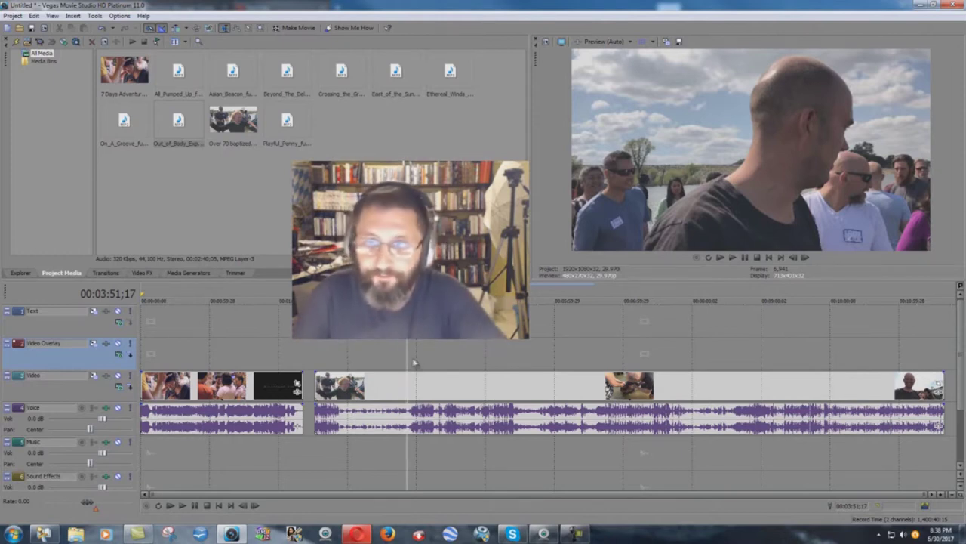
pyautogui.press('space')
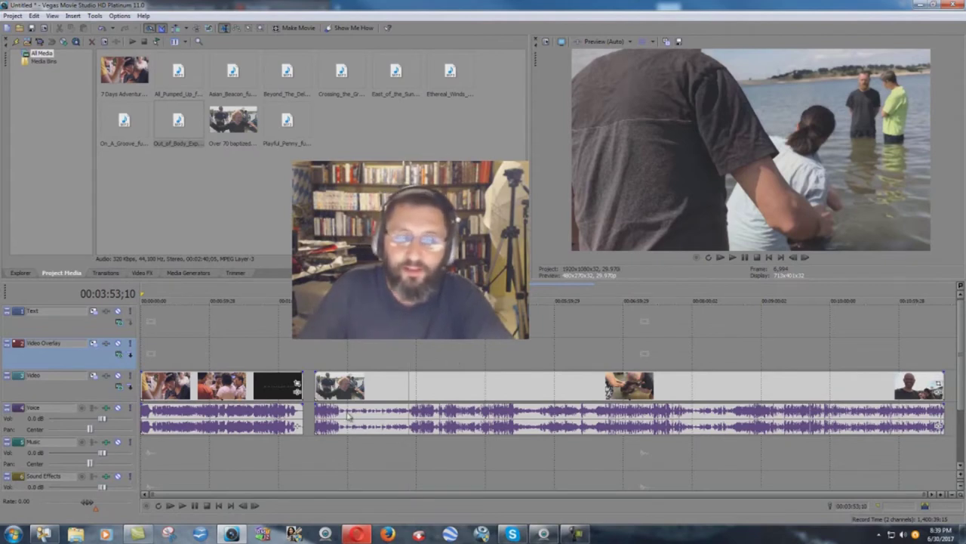
pyautogui.click(183, 506)
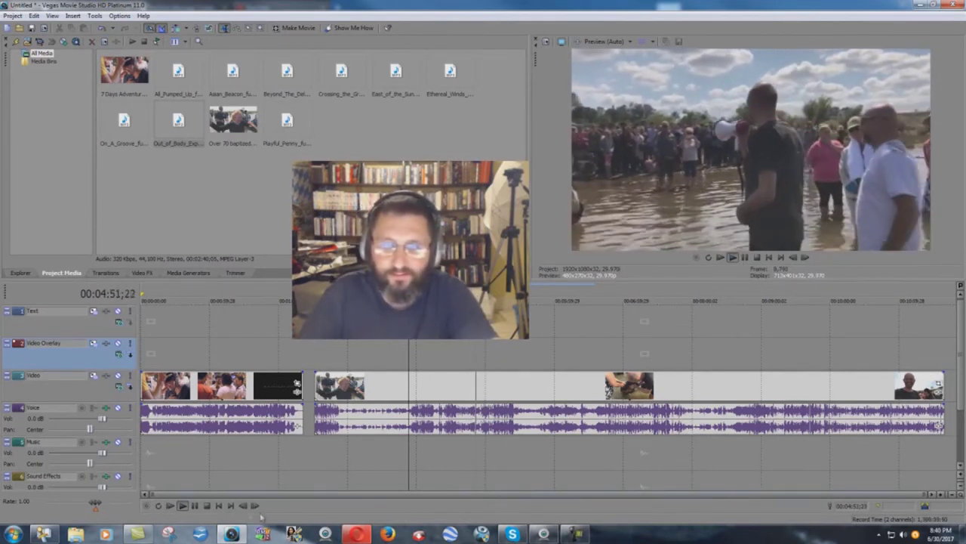
pyautogui.click(195, 506)
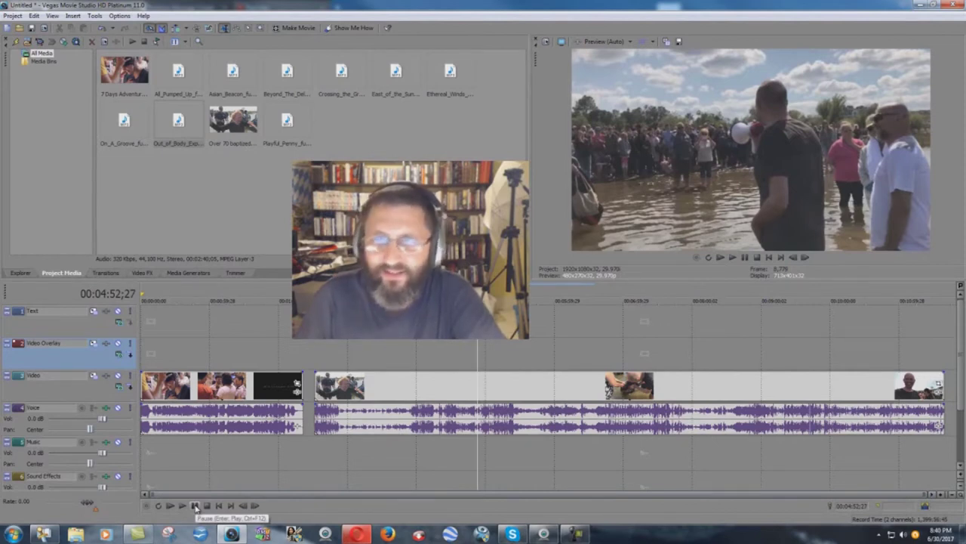
pyautogui.click(184, 507)
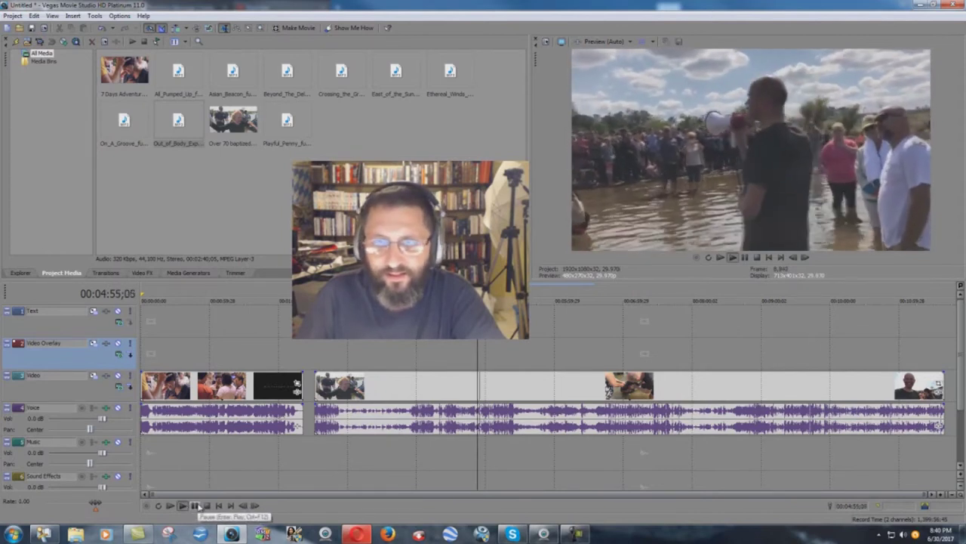
pyautogui.click(195, 506)
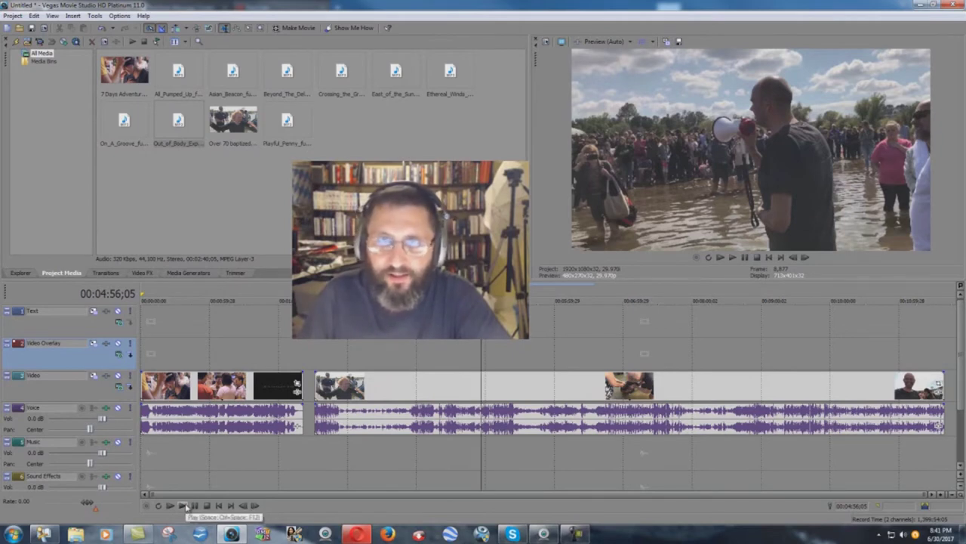
pyautogui.click(186, 505)
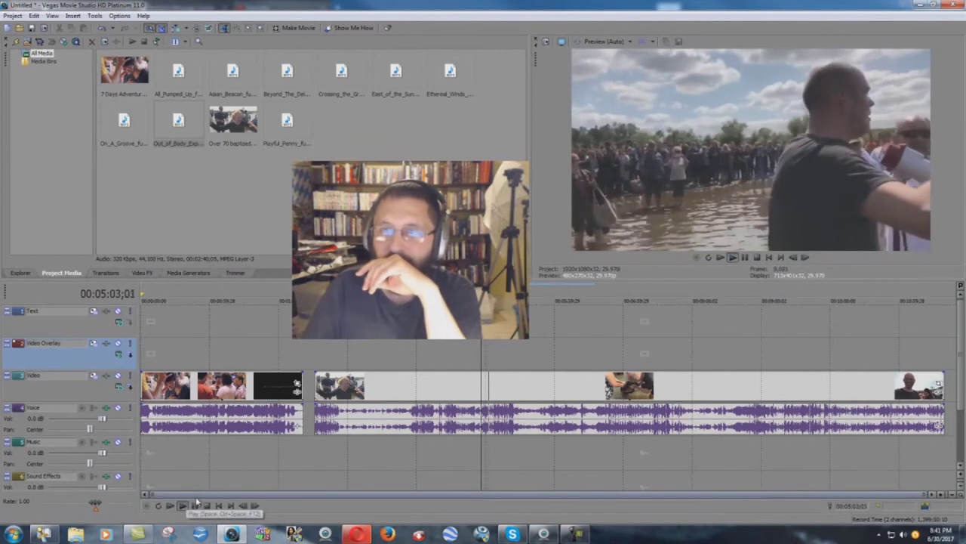
pyautogui.click(194, 506)
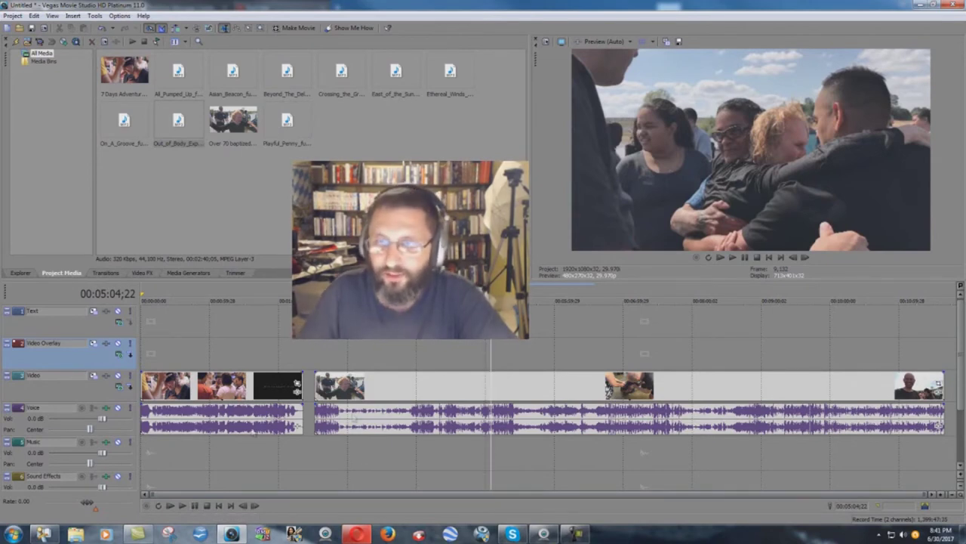
# Set the playback position to 3:53;23 and add the Asian_Beacon music to the Music track beneath the second clip
pyautogui.click(409, 355)
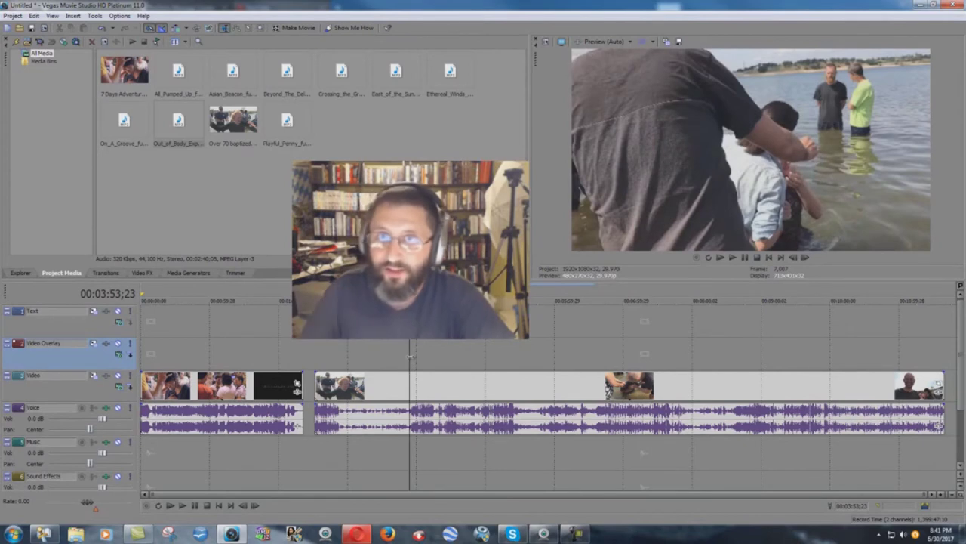
pyautogui.click(233, 74)
pyautogui.moveTo(233, 71); pyautogui.dragTo(437, 453)
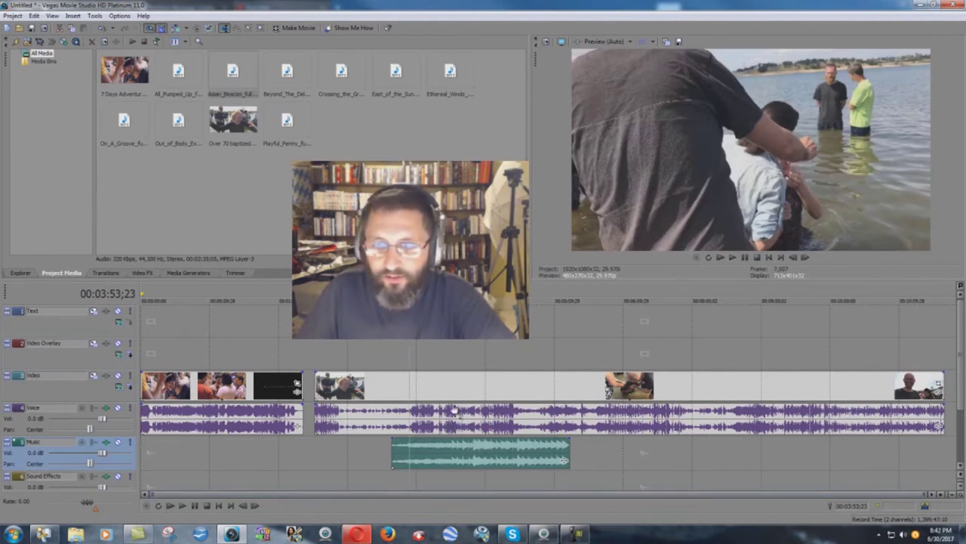
# Lower the gain of the second clip's voice audio in two passes while previewing it against the music
pyautogui.moveTo(454, 410); pyautogui.dragTo(454, 423)
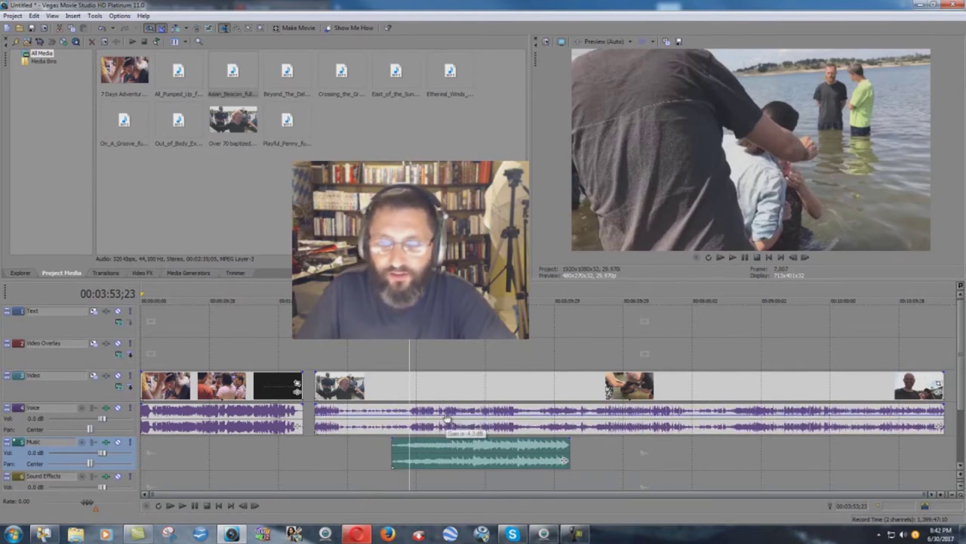
pyautogui.click(182, 506)
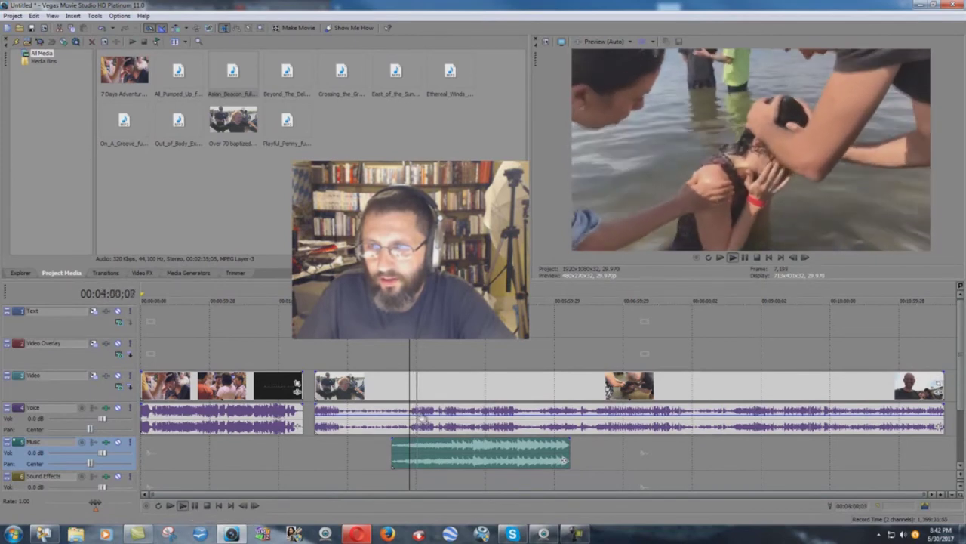
pyautogui.moveTo(422, 417); pyautogui.dragTo(424, 428)
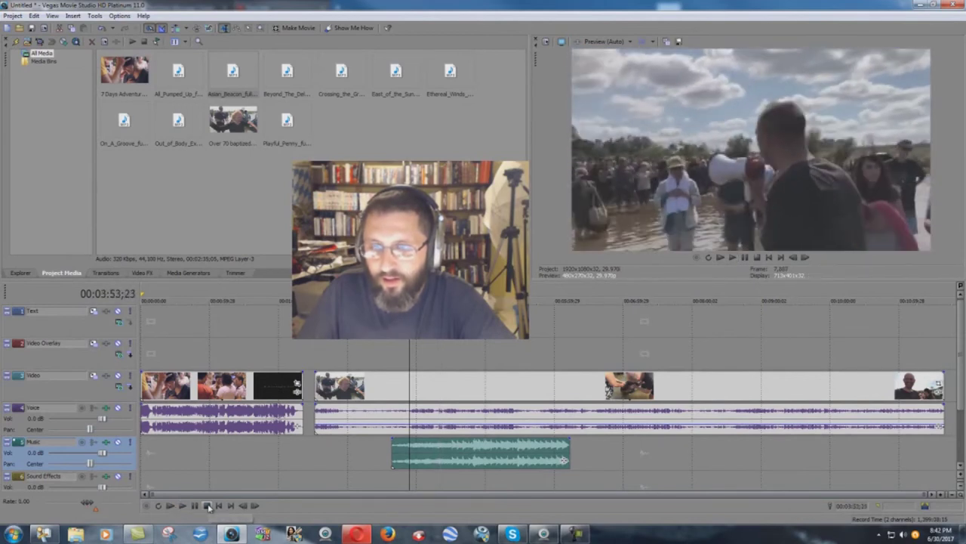
pyautogui.click(208, 505)
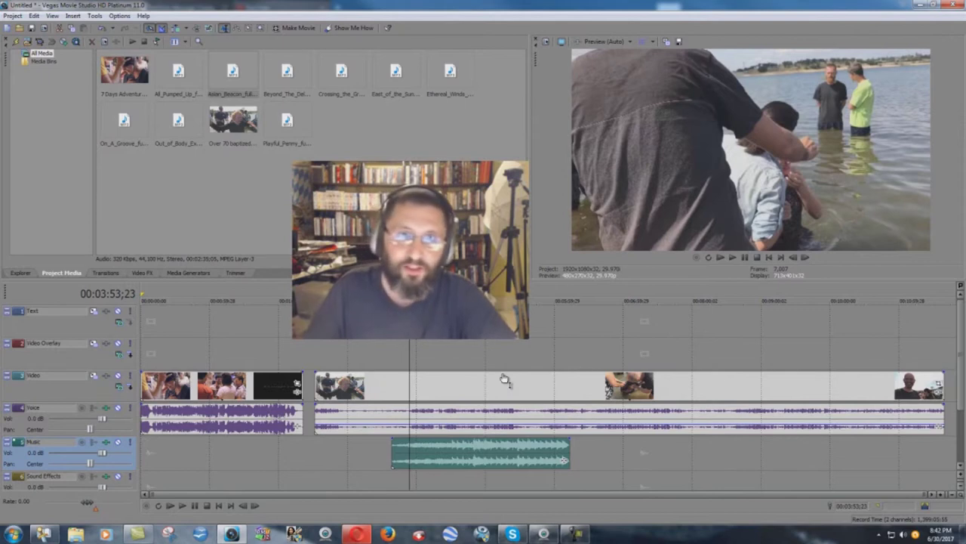
# Replace the Asian_Beacon music on the Music track with All_Pumped_Up, starting at 3:53;23
pyautogui.rightClick(450, 455)
pyautogui.click(548, 324)
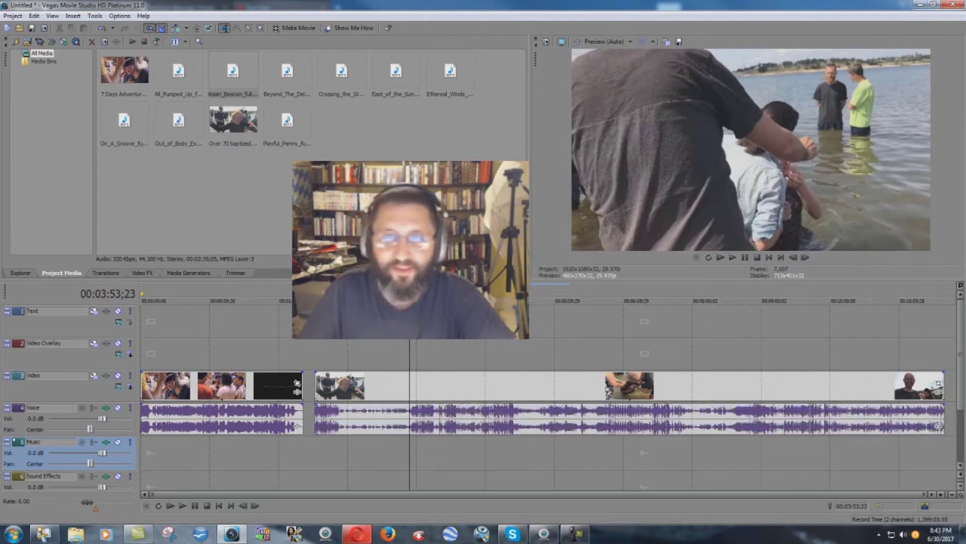
pyautogui.click(171, 72)
pyautogui.moveTo(186, 72); pyautogui.dragTo(418, 458)
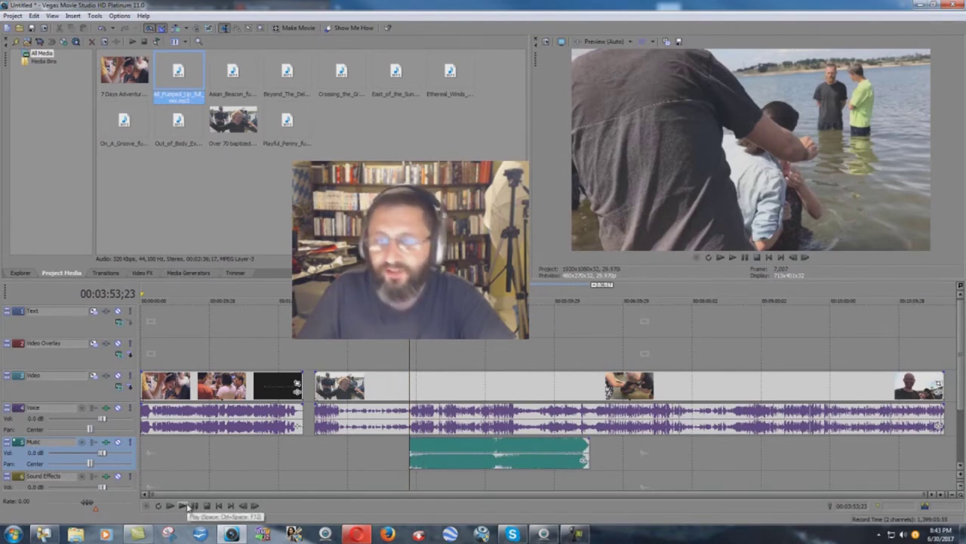
# Preview the second clip with the All_Pumped_Up music to about 4:17, and return to 3:53;23
pyautogui.click(187, 507)
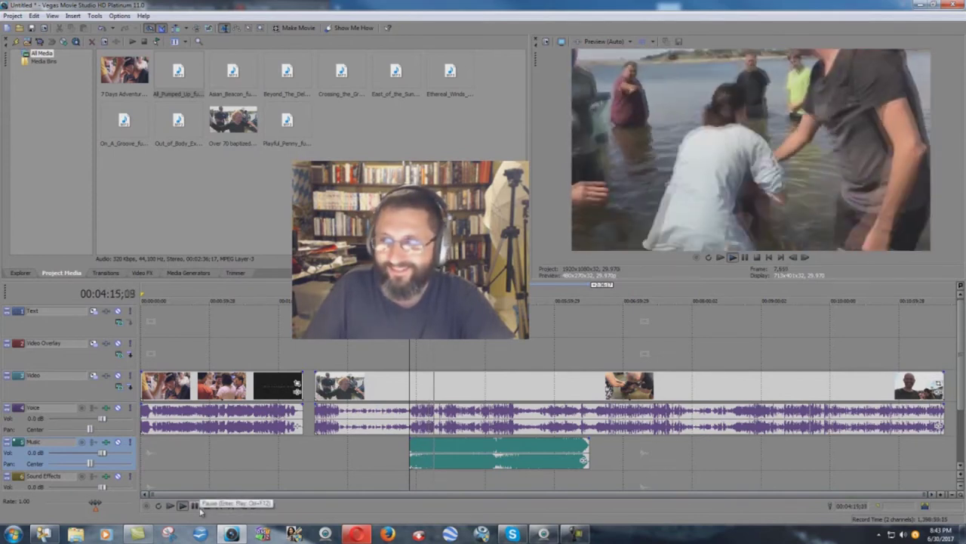
pyautogui.click(200, 512)
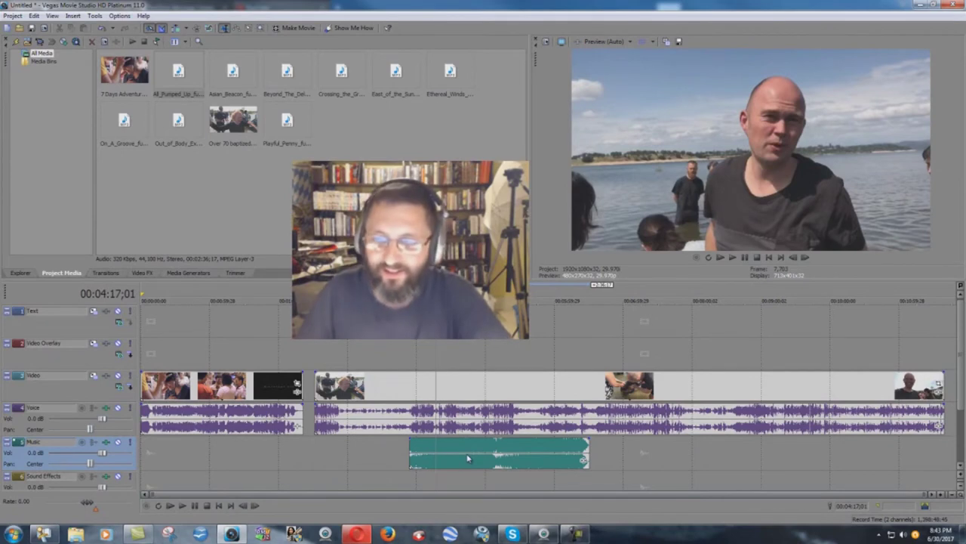
pyautogui.click(410, 356)
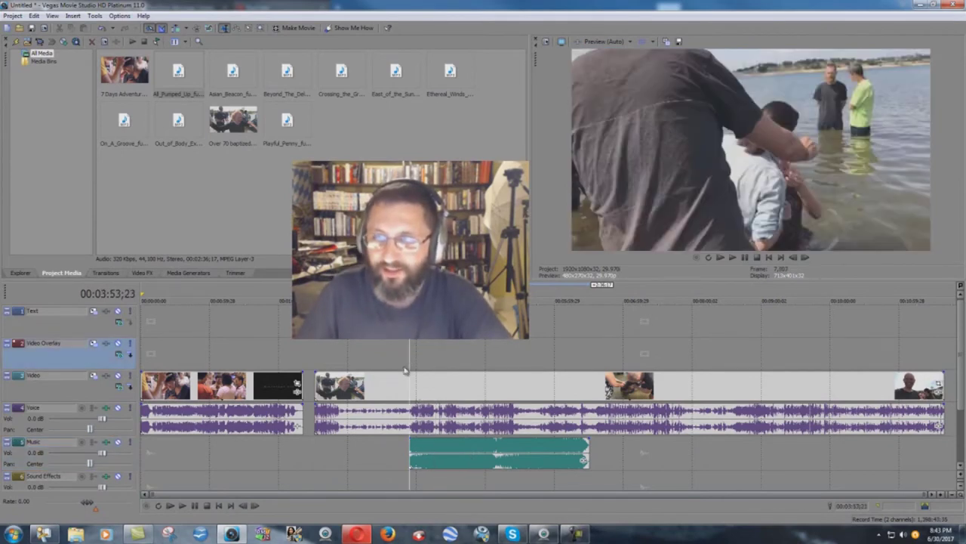
# Replace the All_Pumped_Up music with Beyond_The_Delta on the Music track at 3:53;23 and play it with the clip
pyautogui.rightClick(470, 458)
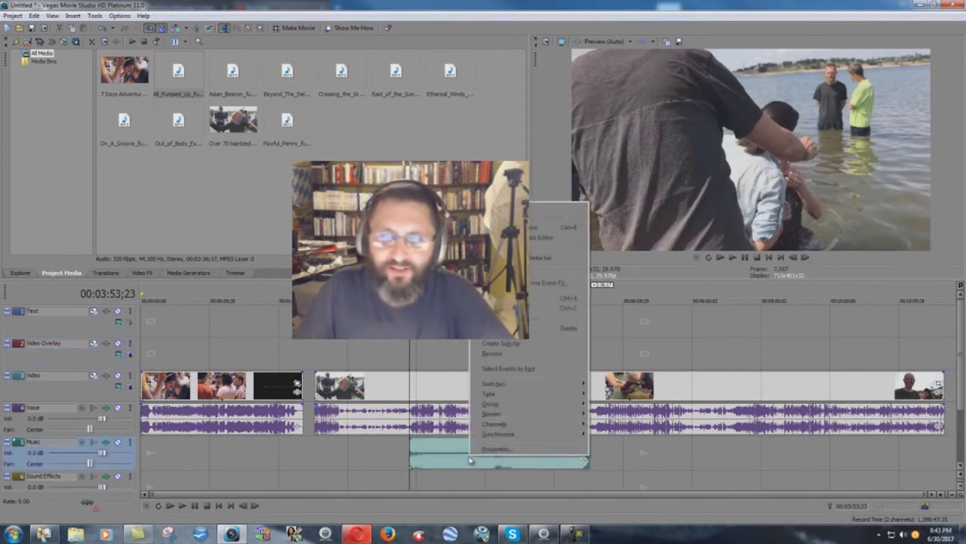
pyautogui.click(521, 328)
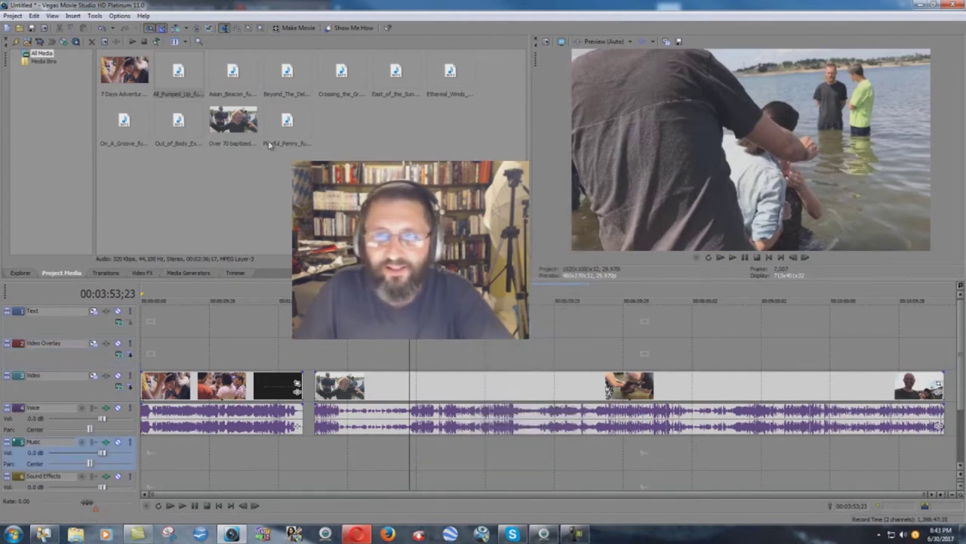
pyautogui.click(288, 72)
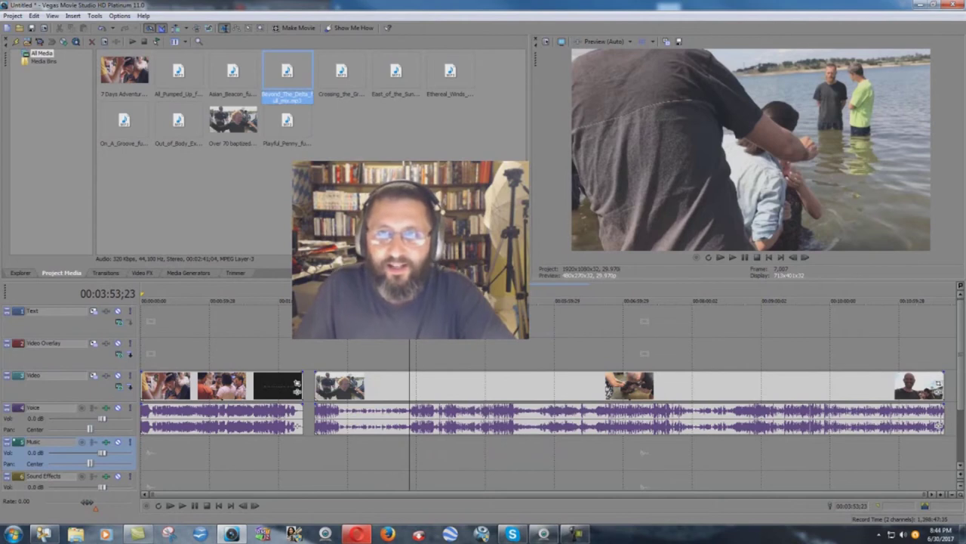
pyautogui.moveTo(474, 461); pyautogui.dragTo(419, 463)
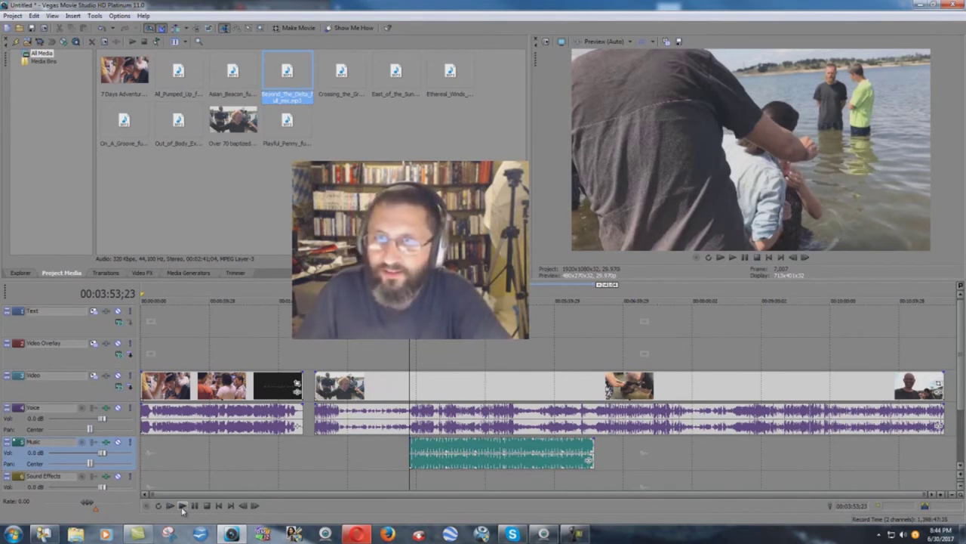
pyautogui.click(182, 507)
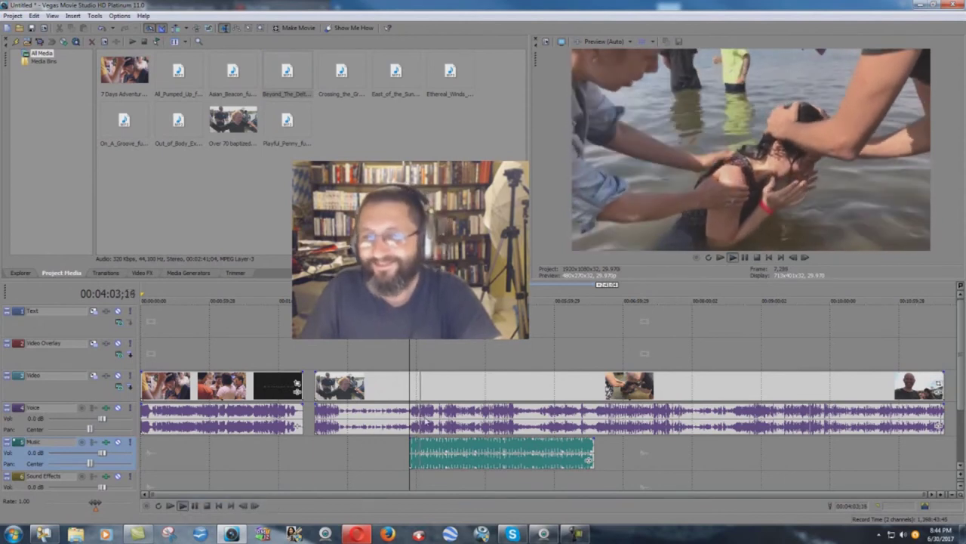
# Lower the second clip's voice gain during playback of the Beyond_The_Delta music and stop the preview
pyautogui.moveTo(438, 409); pyautogui.dragTo(439, 427)
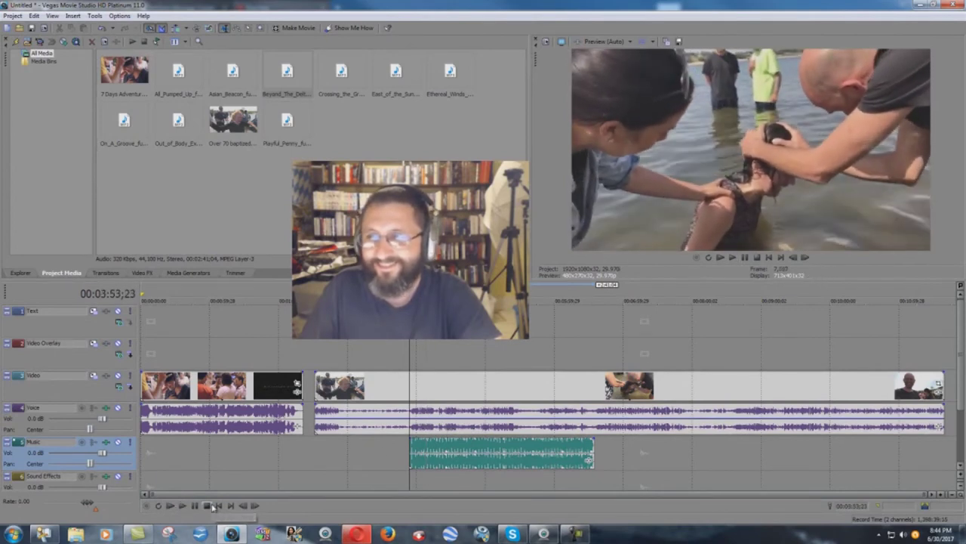
pyautogui.click(214, 506)
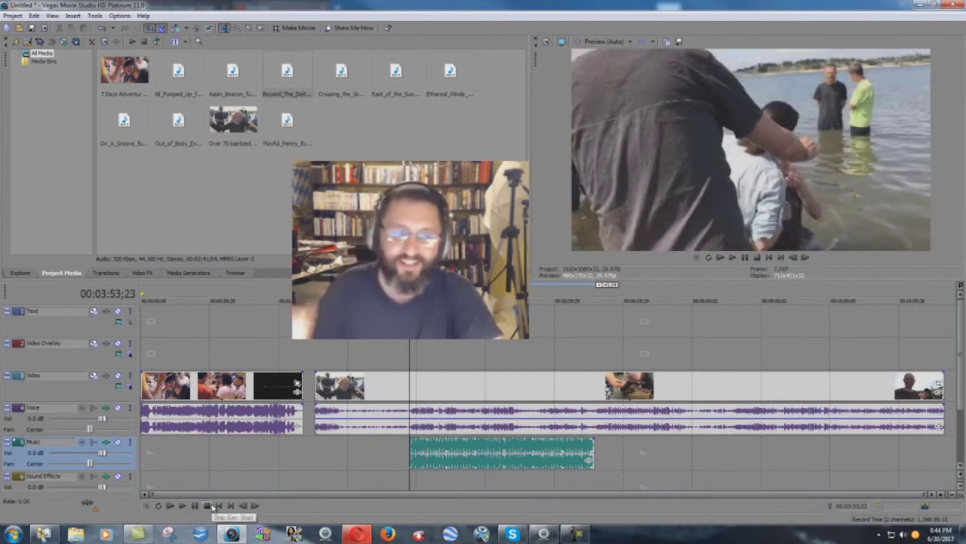
# Replace the Beyond_The_Delta music on the Music track with Crossing_the_Great_Divide, starting at 3:53;23
pyautogui.rightClick(504, 459)
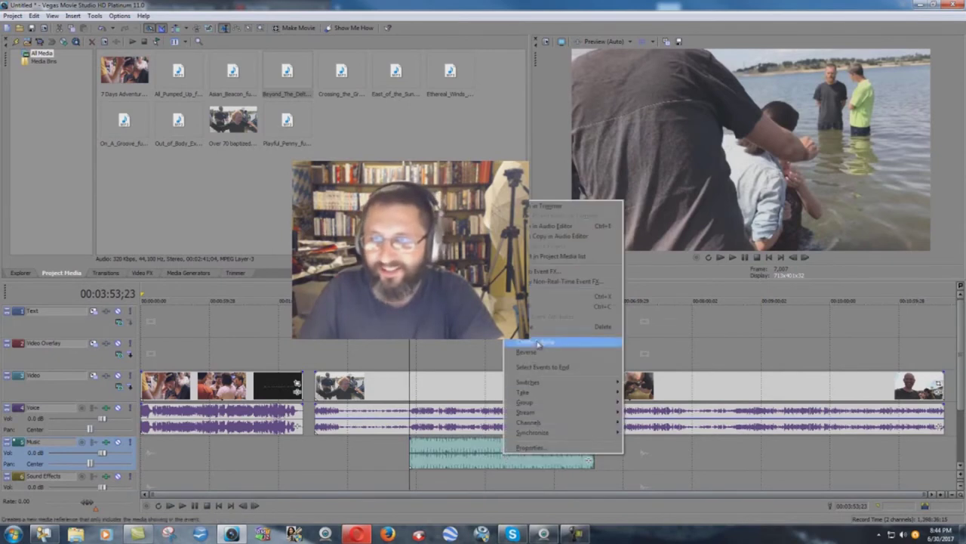
pyautogui.click(562, 326)
pyautogui.moveTo(342, 74); pyautogui.dragTo(424, 463)
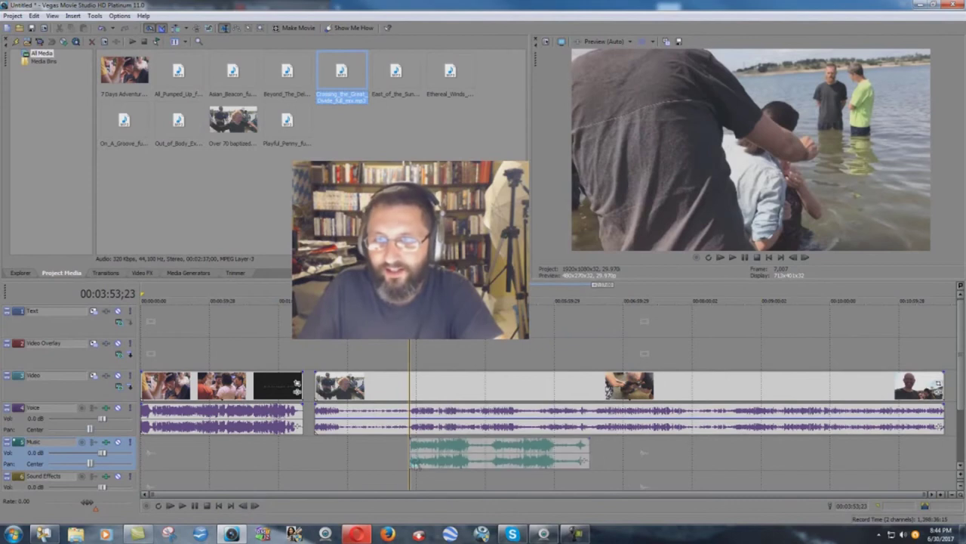
# Raise and lower the second clip's voice gain, and preview it with the Crossing_the_Great_Divide music, pausing at 4:31;04
pyautogui.click(444, 425)
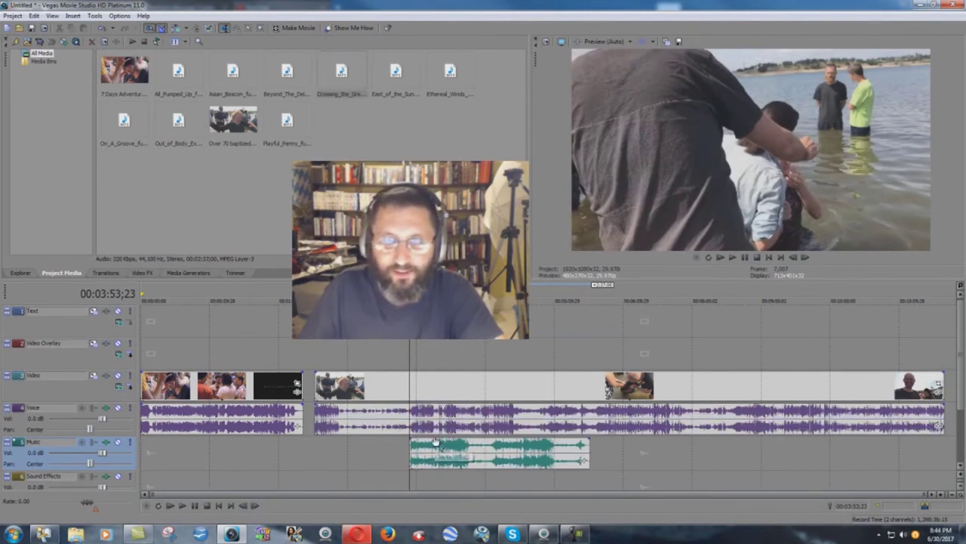
pyautogui.moveTo(444, 406); pyautogui.dragTo(442, 428)
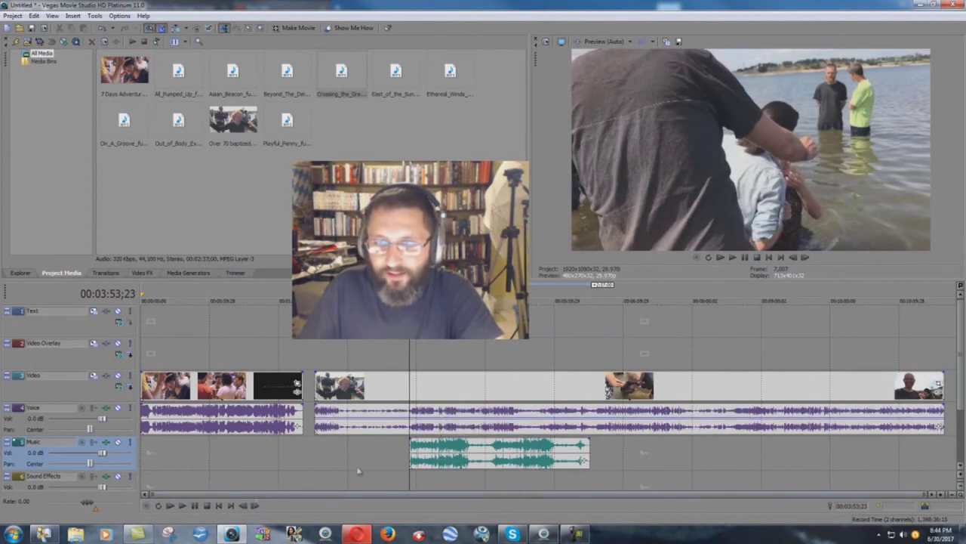
pyautogui.click(184, 506)
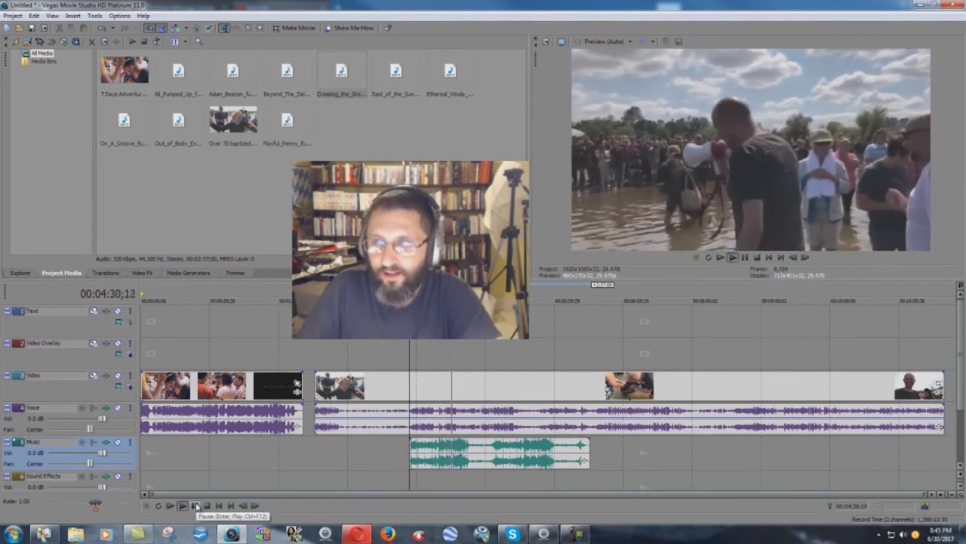
pyautogui.click(196, 505)
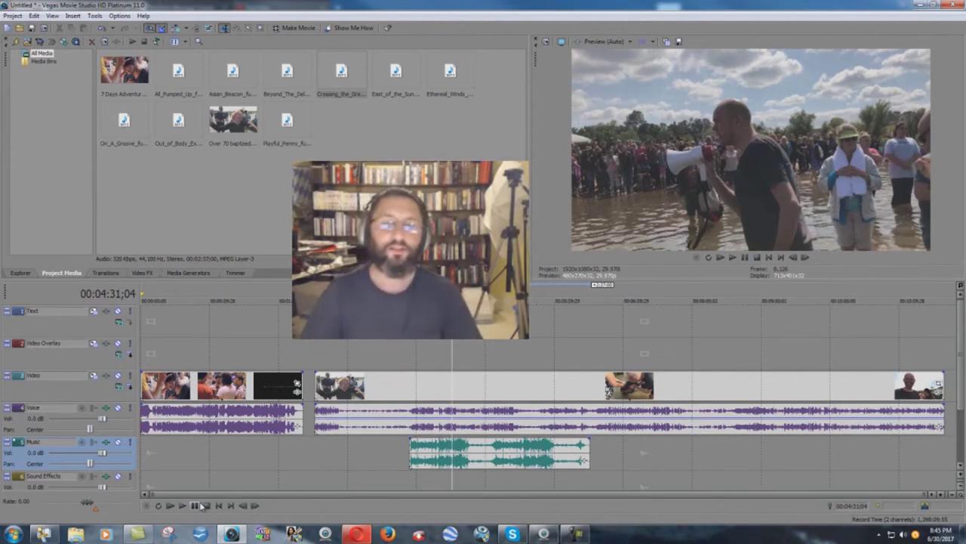
# Listen to the music alone from 4:31;04 with the Voice track muted, return to 3:53;23 and unmute the track
pyautogui.click(118, 407)
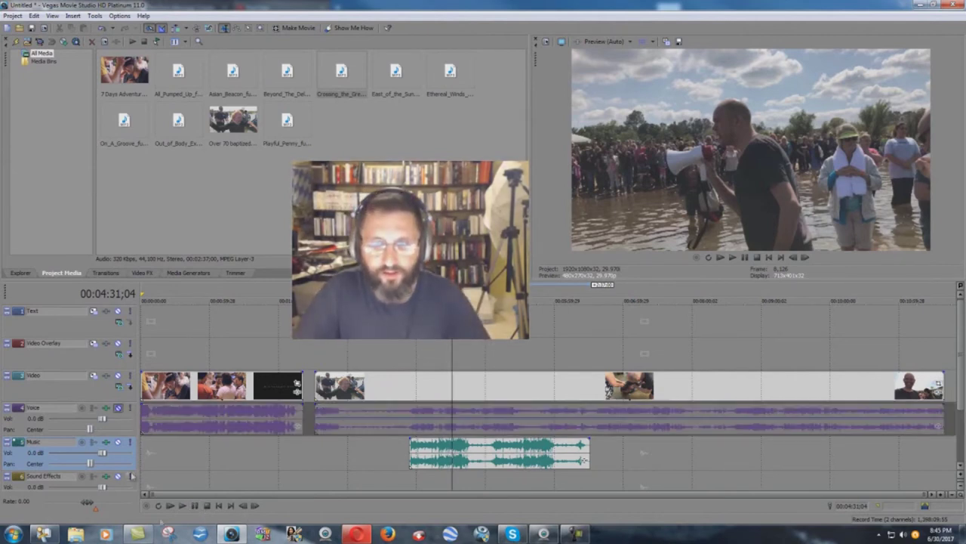
pyautogui.click(184, 507)
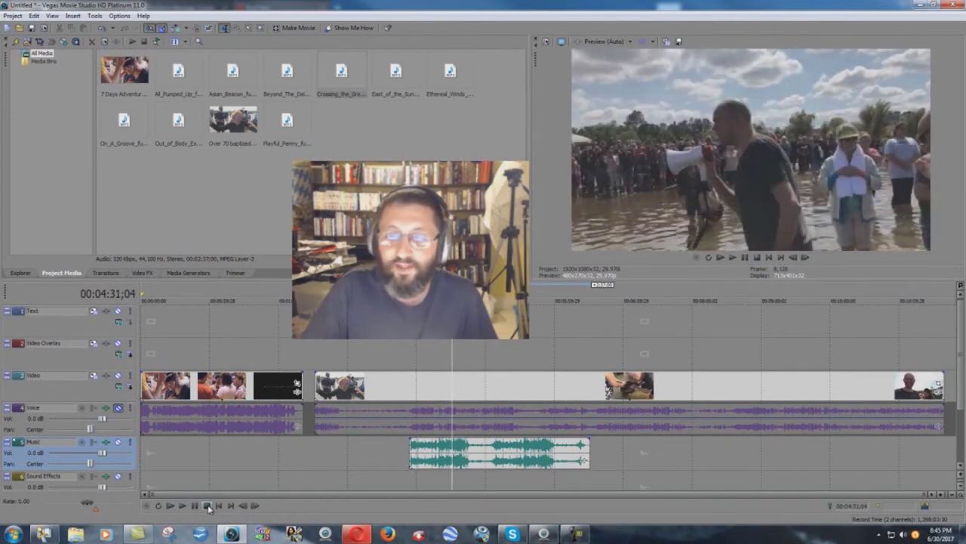
pyautogui.click(208, 506)
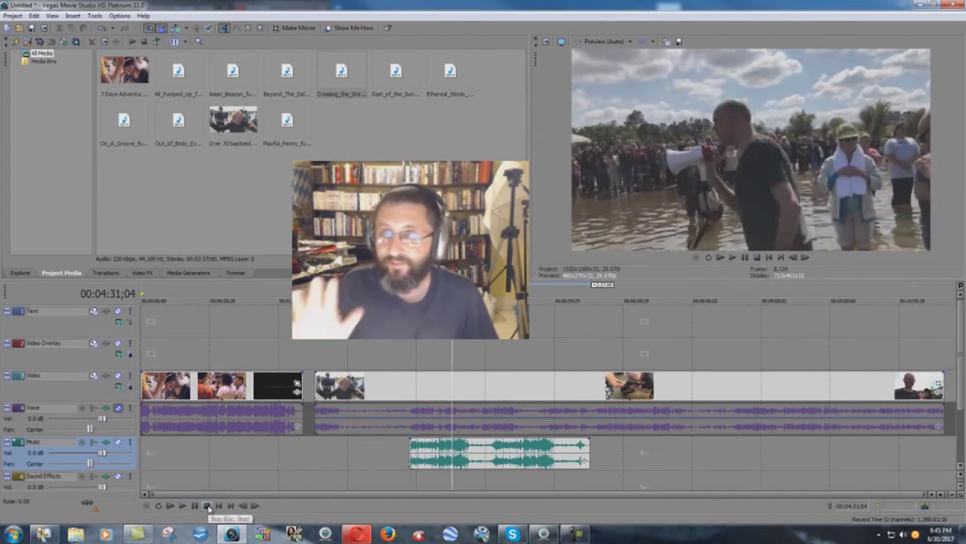
pyautogui.click(409, 352)
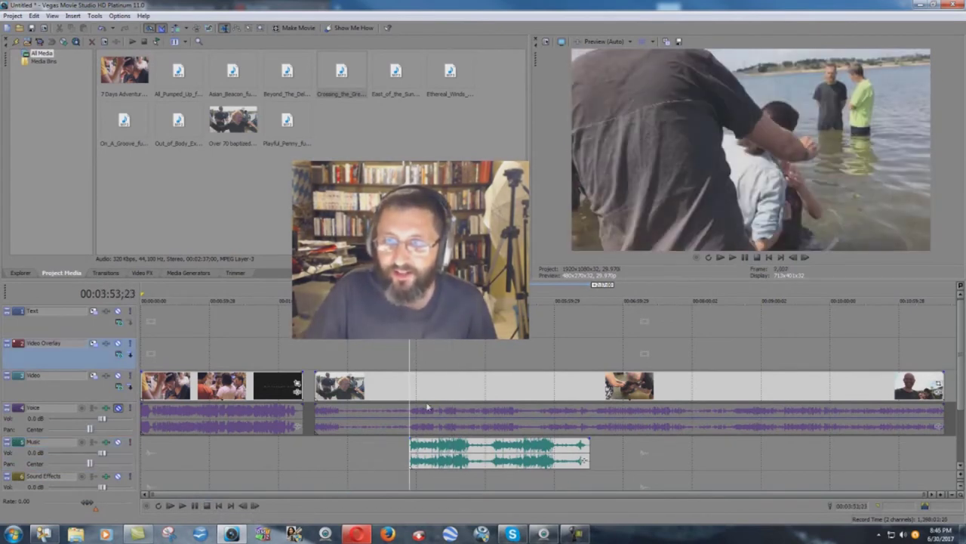
pyautogui.click(117, 409)
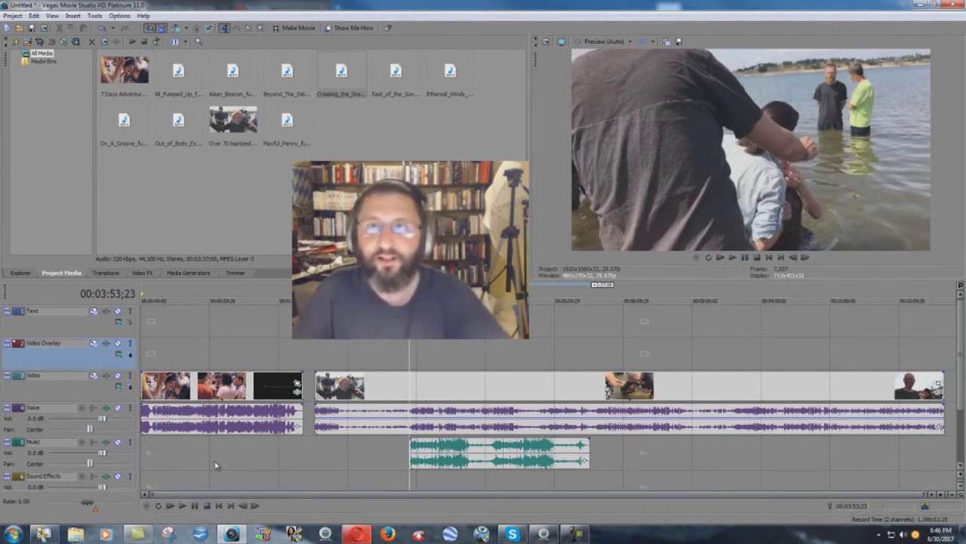
# Replace the Crossing_the_Great_Divide music on the Music track with East_of_the_Sunset, starting at 3:53;23
pyautogui.rightClick(493, 455)
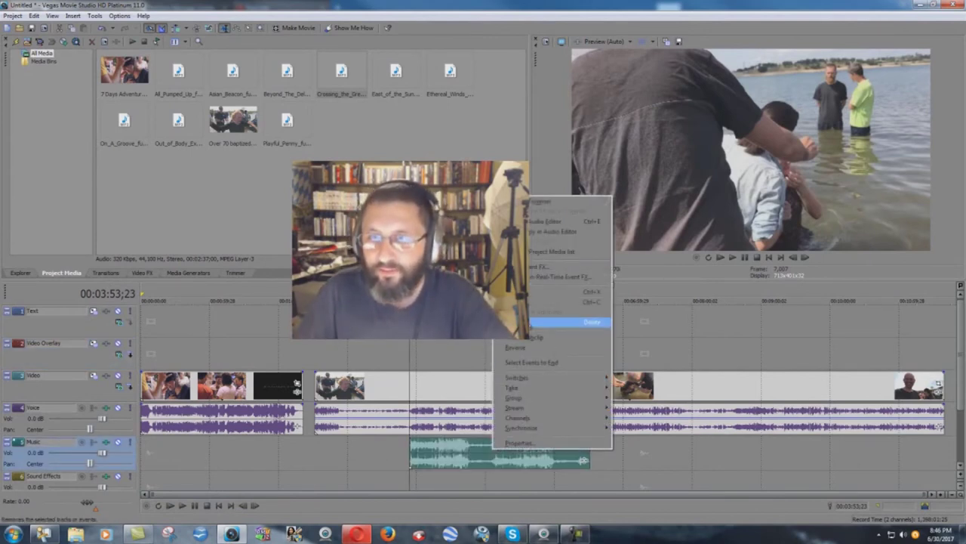
pyautogui.click(558, 324)
pyautogui.moveTo(400, 71); pyautogui.dragTo(416, 471)
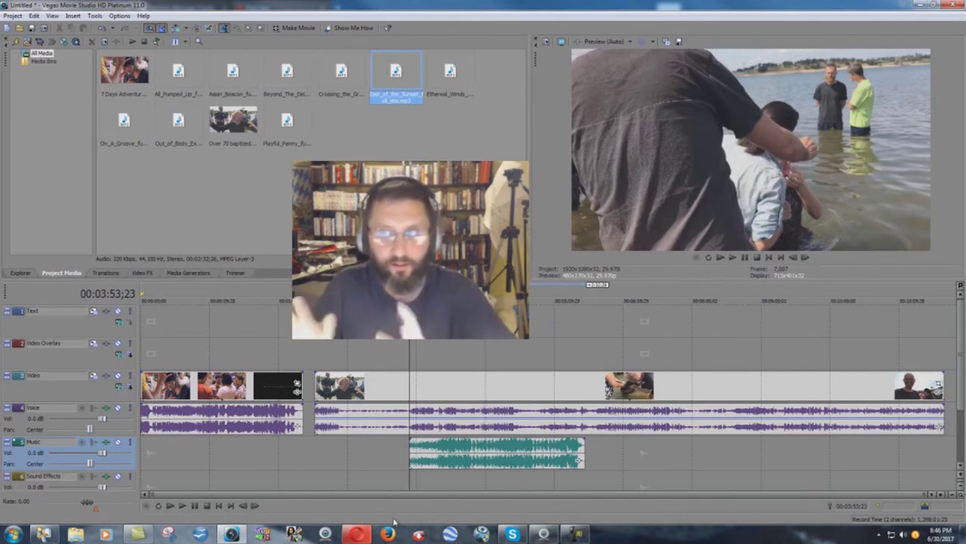
# Play the clip with the East_of_the_Sunset music, lower the second clip's voice gain further, and pause at 4:23;19
pyautogui.click(184, 506)
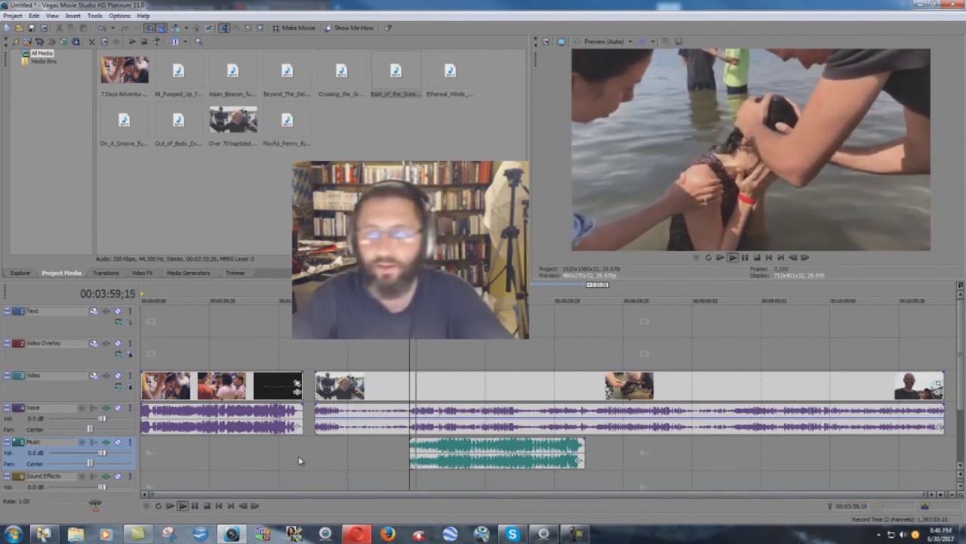
pyautogui.moveTo(477, 411); pyautogui.dragTo(476, 431)
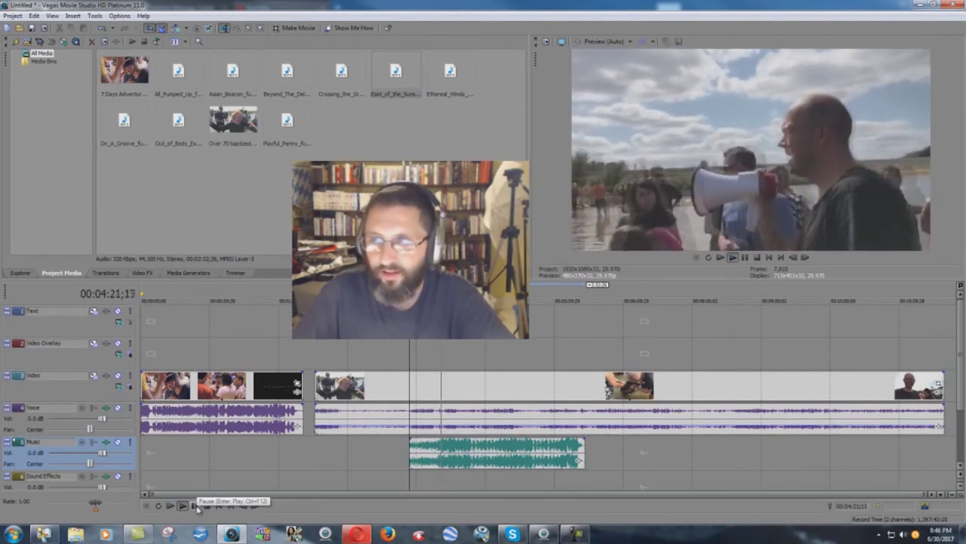
pyautogui.click(195, 505)
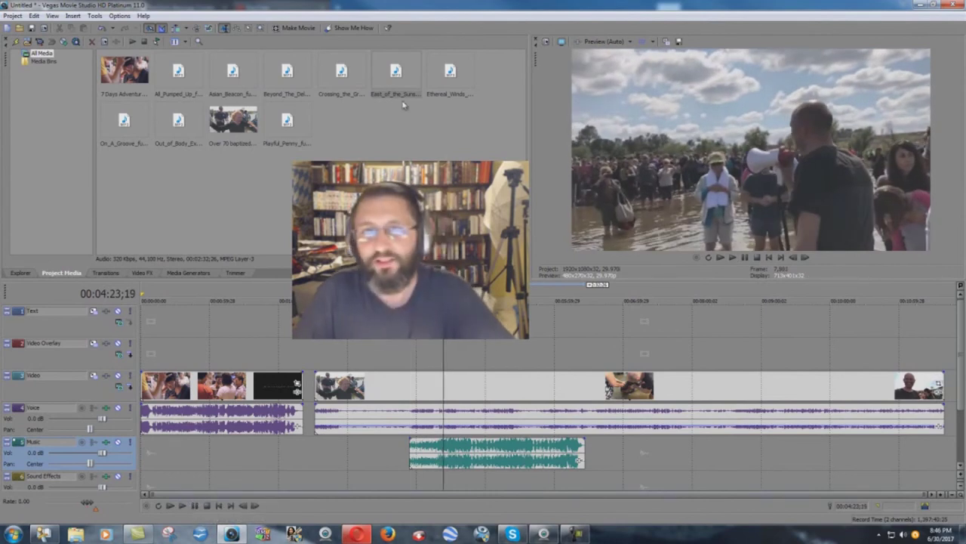
# Replace the East_of_the_Sunset music on the Music track with Ethereal_Winds near the same starting point
pyautogui.rightClick(490, 464)
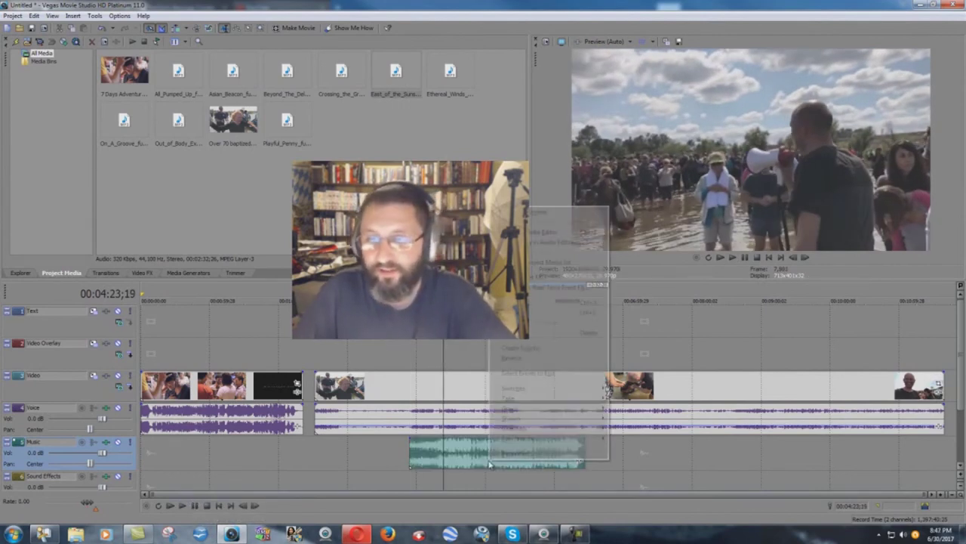
pyautogui.click(576, 331)
pyautogui.moveTo(450, 76); pyautogui.dragTo(413, 453)
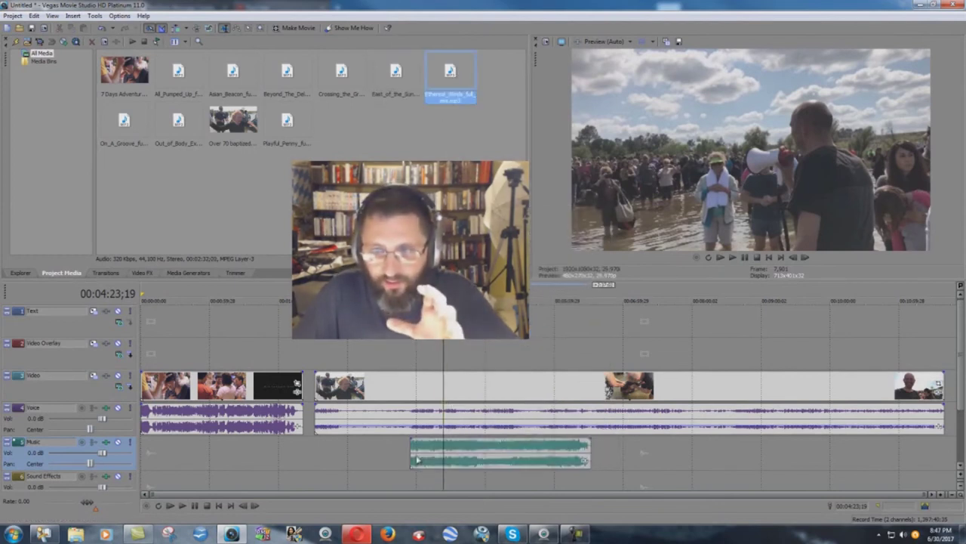
# Preview the clip with the Ethereal_Winds music from 3:54;19 and pause at 4:06;23
pyautogui.click(412, 352)
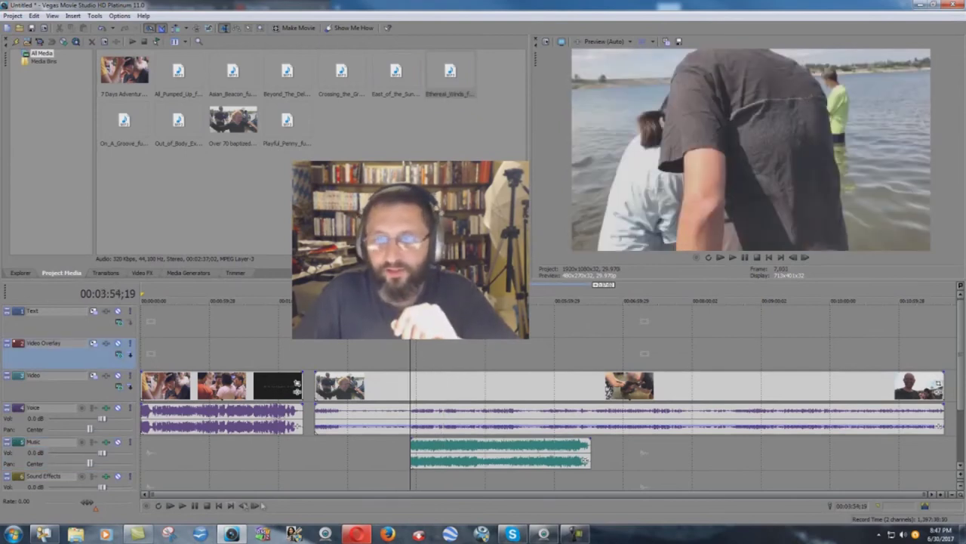
pyautogui.press('space')
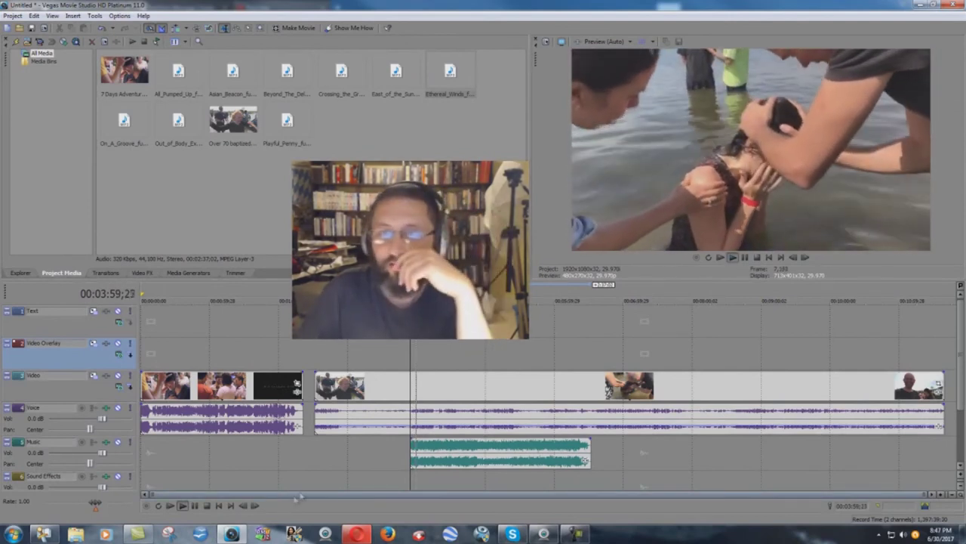
pyautogui.click(183, 505)
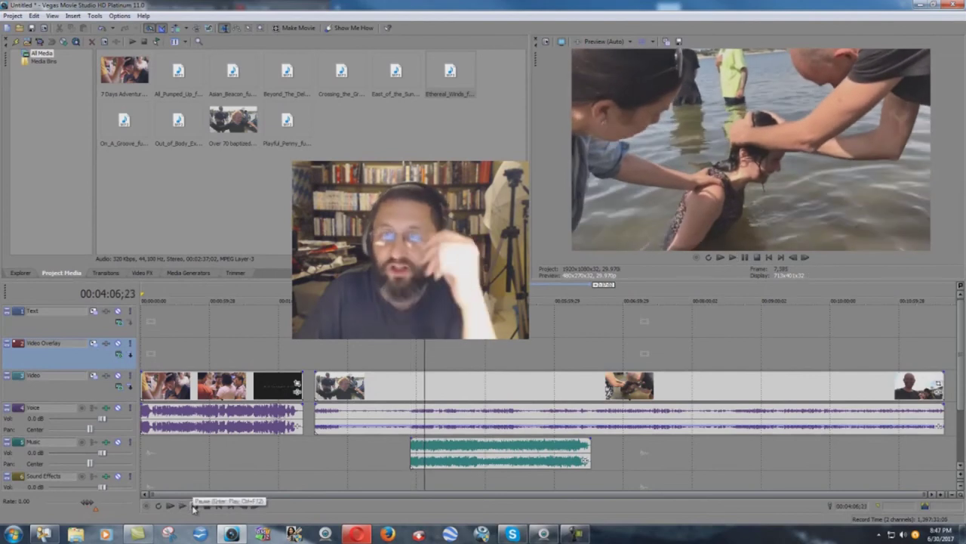
# Delete the Ethereal_Winds music, move the playhead to 3:52;27, and place On_A_Groove there on the Music track
pyautogui.rightClick(448, 460)
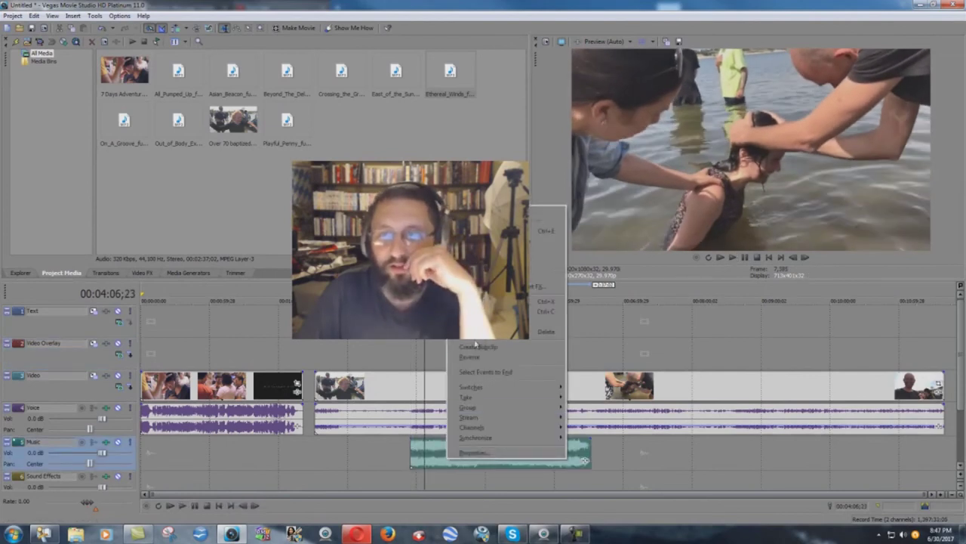
pyautogui.click(546, 331)
pyautogui.click(410, 358)
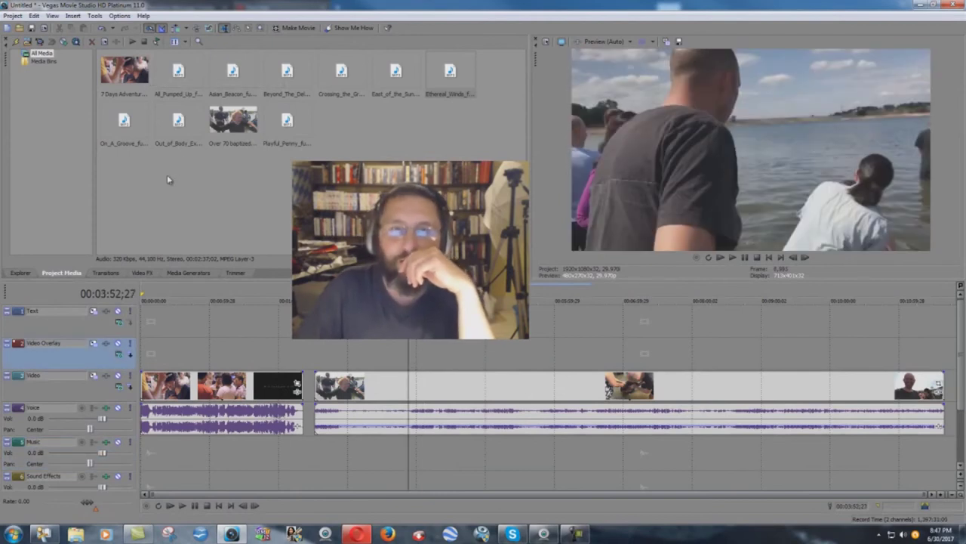
pyautogui.click(139, 123)
pyautogui.moveTo(128, 119); pyautogui.dragTo(414, 459)
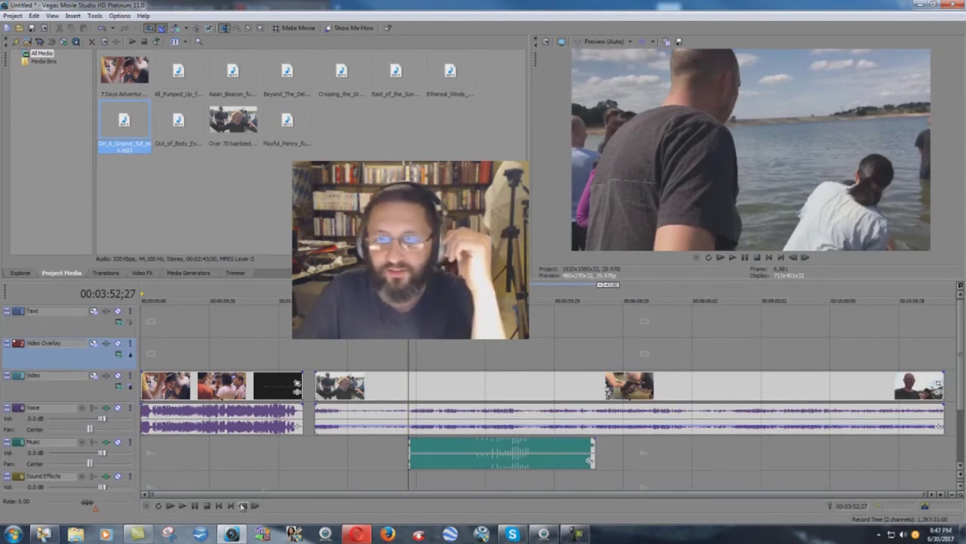
# Raise the second clip's voice gain to about -1.8 dB and preview it with the On_A_Groove music from 3:52;27
pyautogui.click(432, 411)
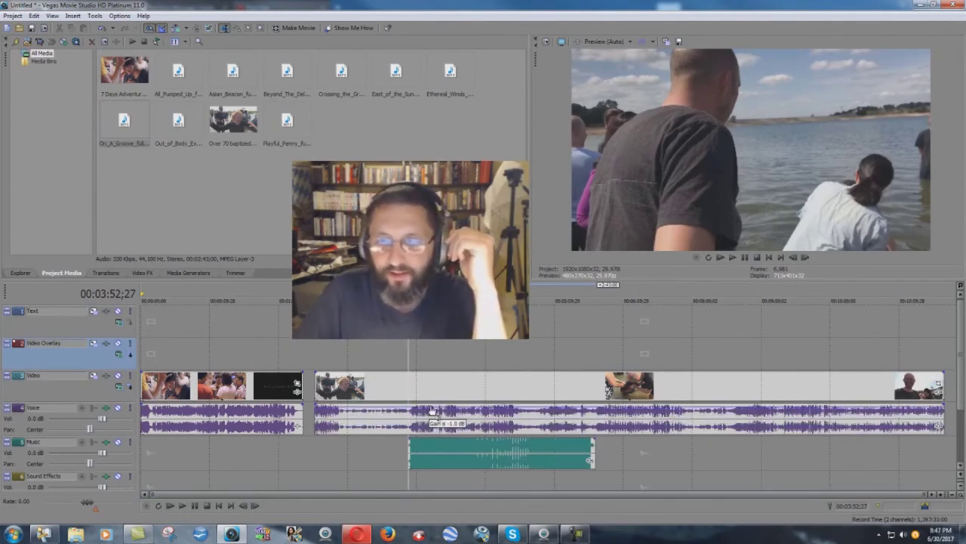
pyautogui.click(181, 506)
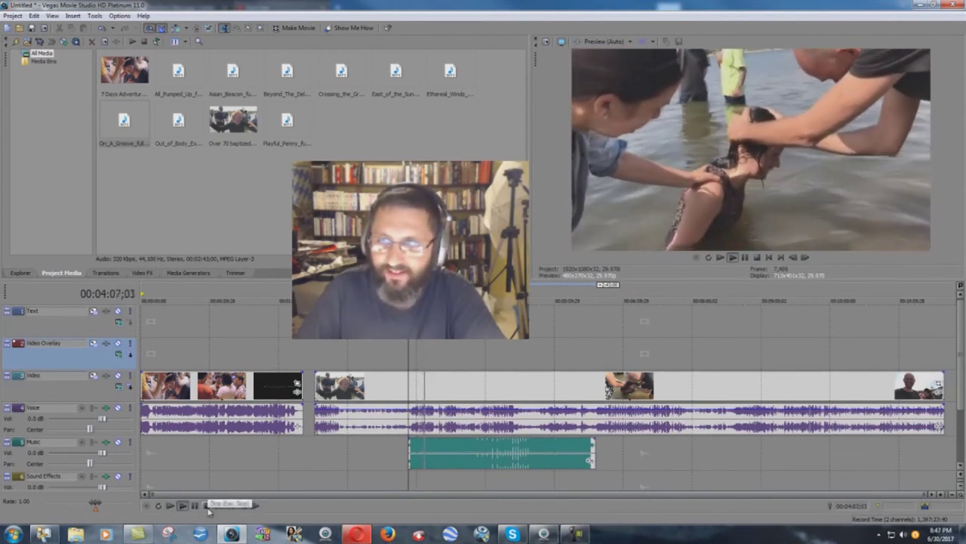
pyautogui.click(207, 506)
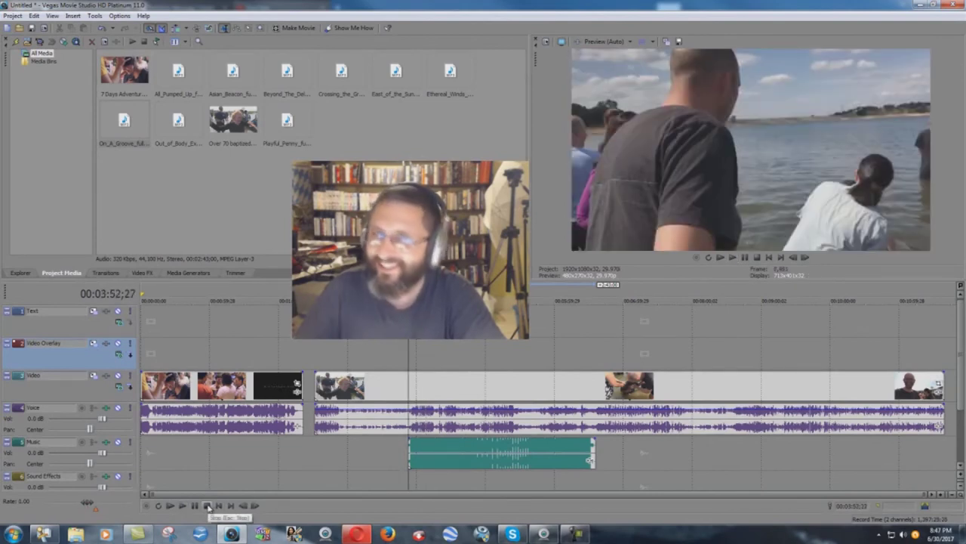
# Replace the On_A_Groove music on the Music track with Out_of_Body_Experience, starting at 3:52;27
pyautogui.rightClick(463, 457)
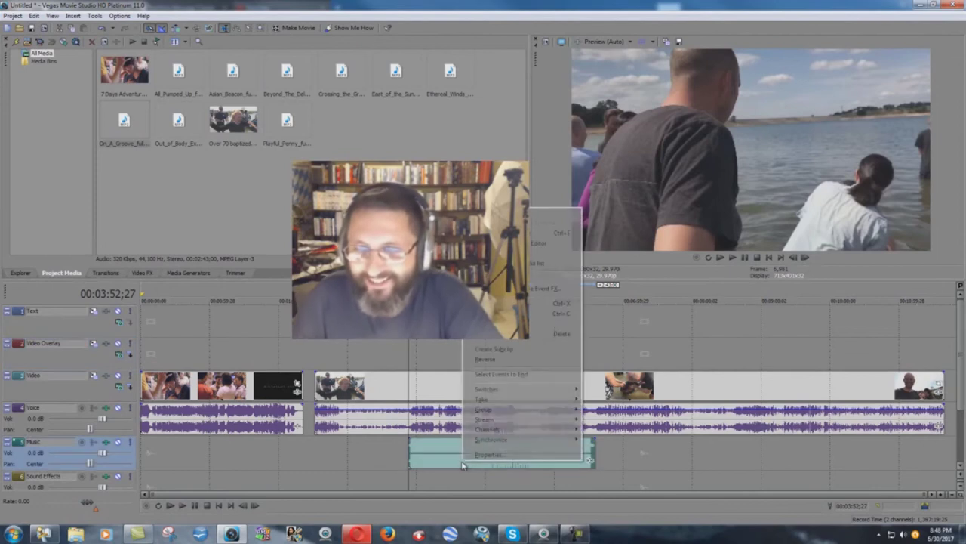
pyautogui.click(561, 333)
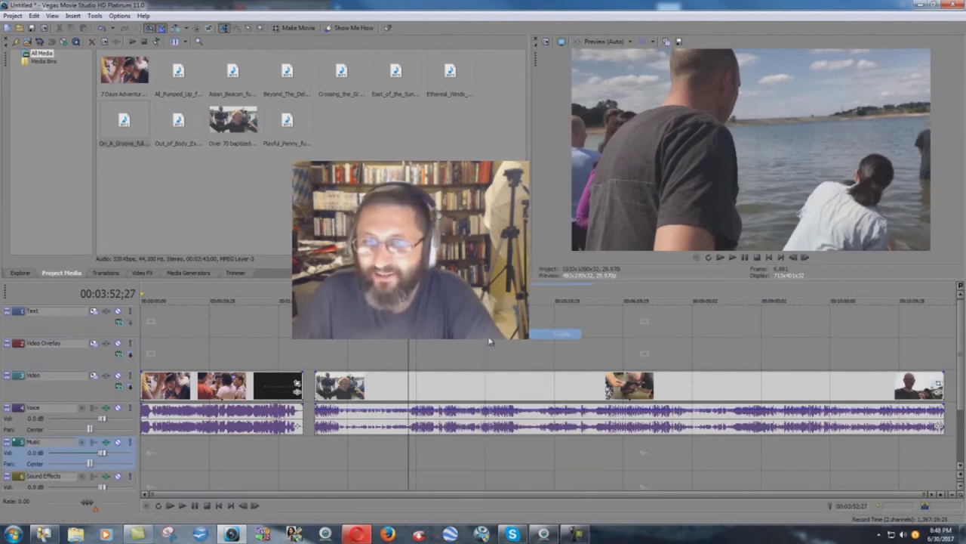
pyautogui.moveTo(175, 123); pyautogui.dragTo(415, 462)
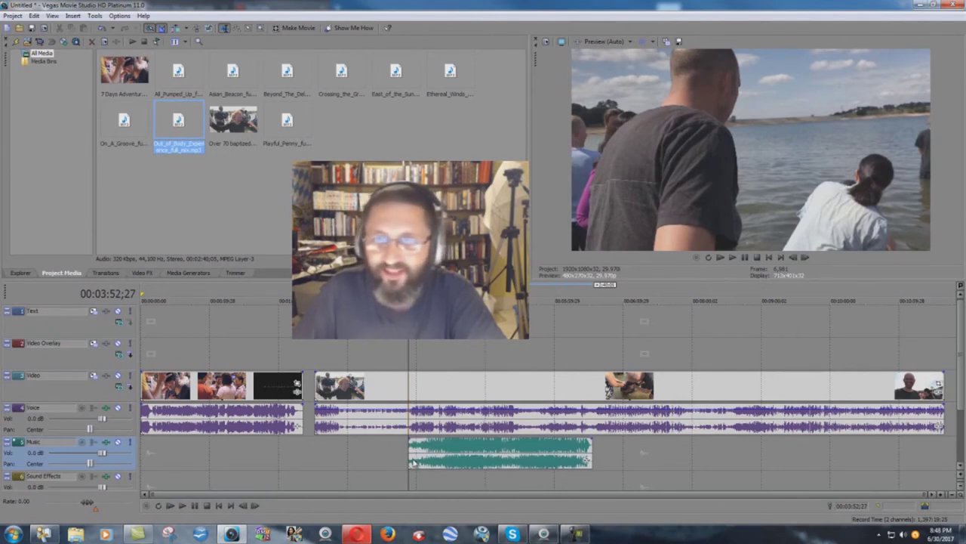
# Play the clip with the Out_of_Body_Experience music, lower the second clip's voice gain, and stop at about 4:16
pyautogui.click(184, 506)
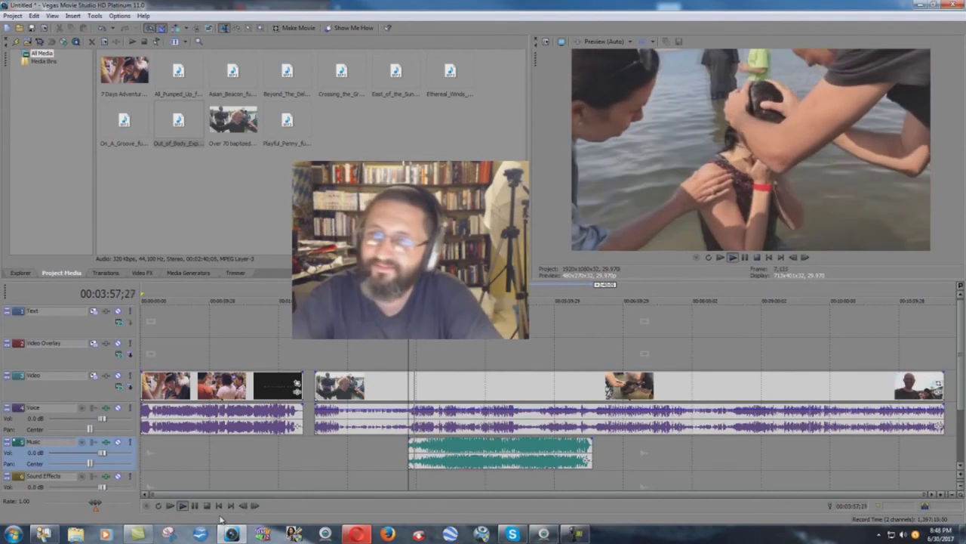
pyautogui.moveTo(445, 411); pyautogui.dragTo(451, 426)
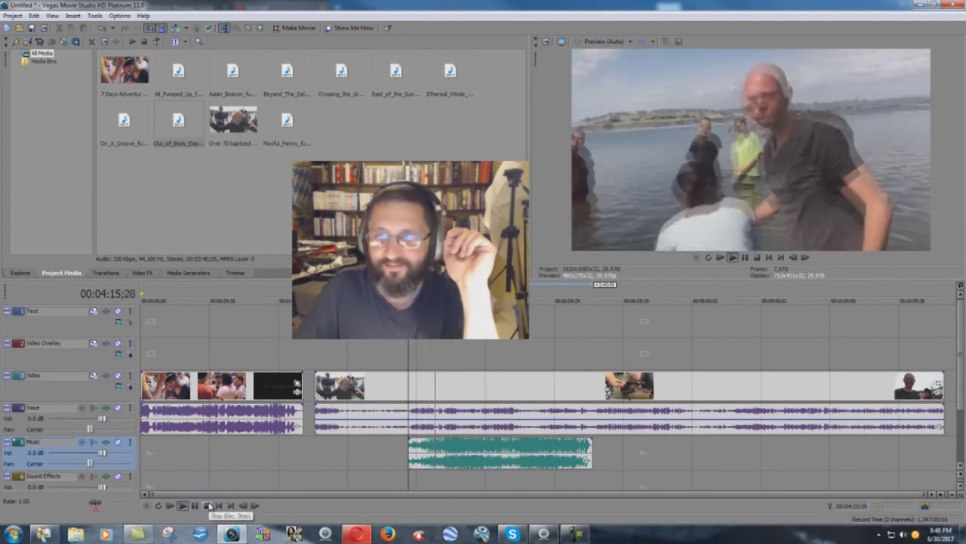
pyautogui.click(208, 505)
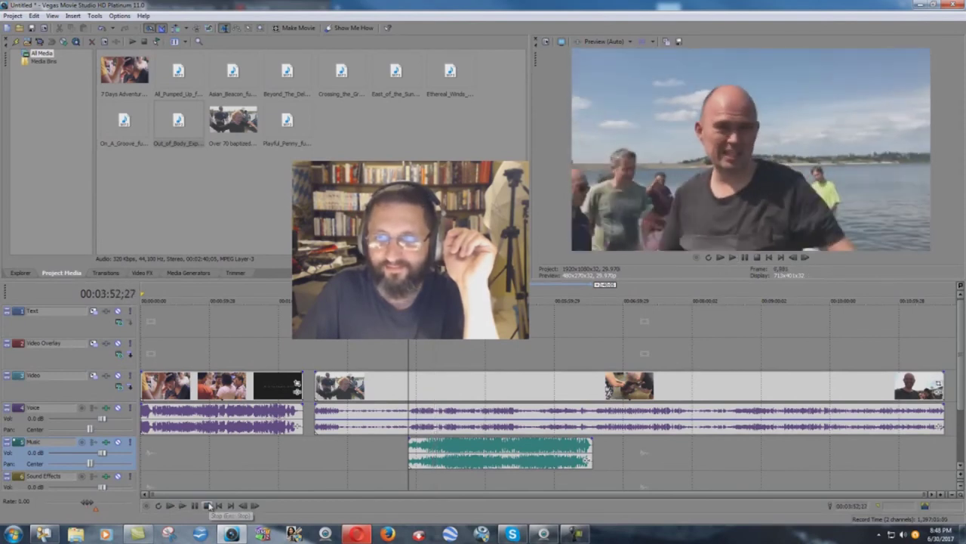
# Replace the Out_of_Body_Experience music on the Music track with Playful_Penny, starting at 3:52;27
pyautogui.rightClick(481, 450)
pyautogui.click(578, 321)
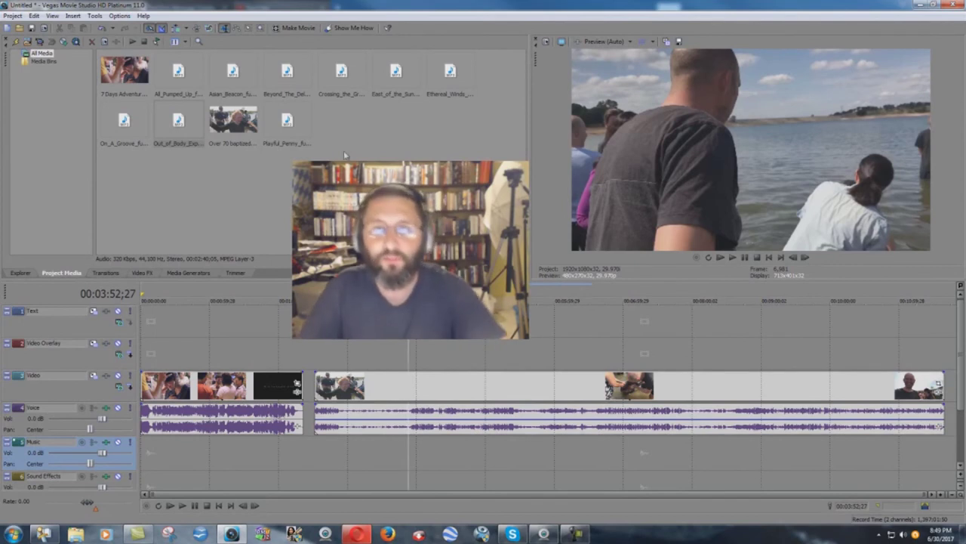
pyautogui.moveTo(287, 122); pyautogui.dragTo(422, 470)
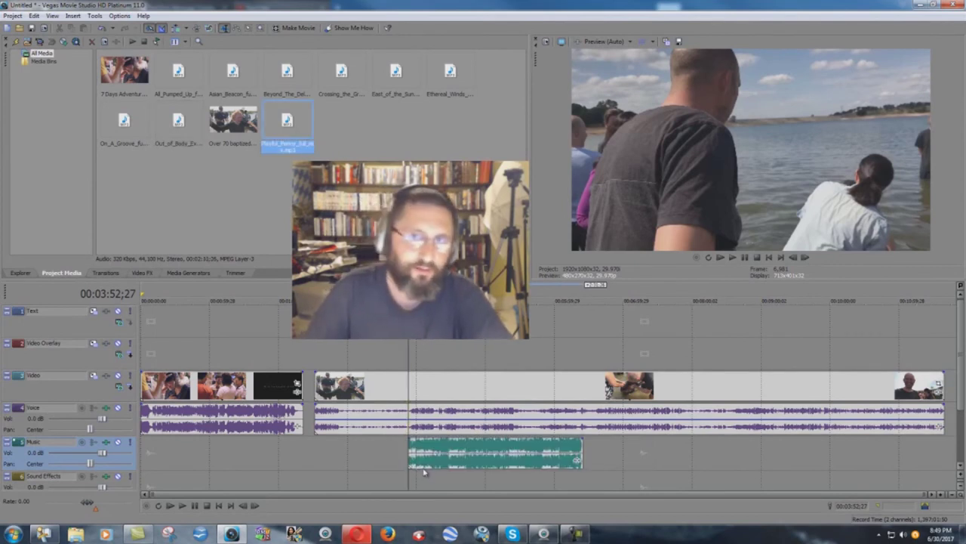
# Mute the Voice track, preview the clip with only the Playful_Penny music from 3:52;27, and pause at about 4:19
pyautogui.click(118, 408)
pyautogui.click(182, 505)
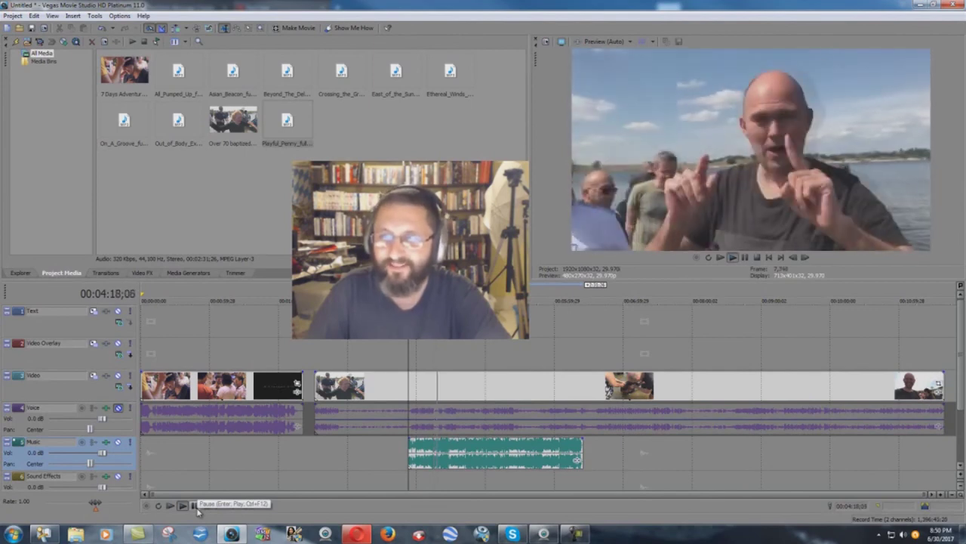
pyautogui.click(198, 509)
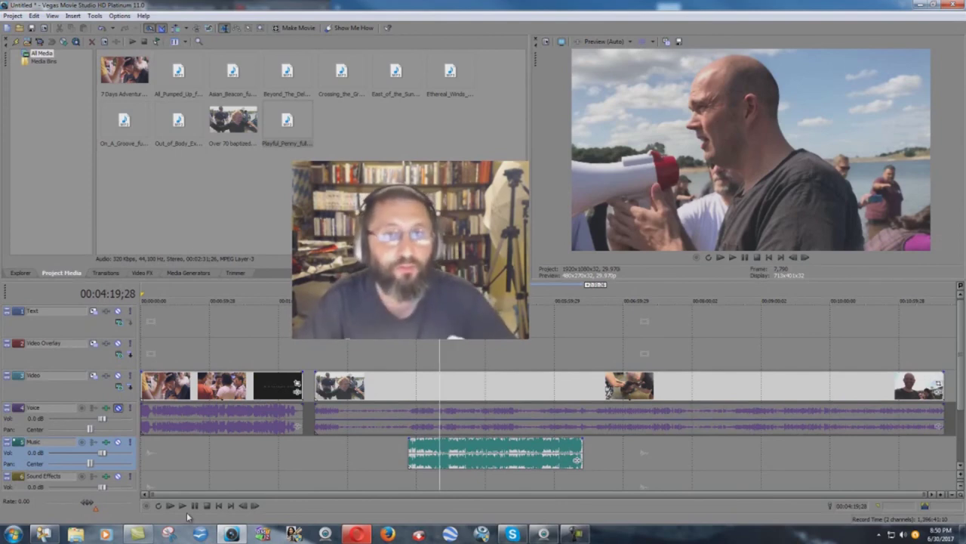
# Unmute the Voice track and play the end of the first clip from 2:00;26, pausing at 2:05;13 before resuming playback
pyautogui.click(281, 350)
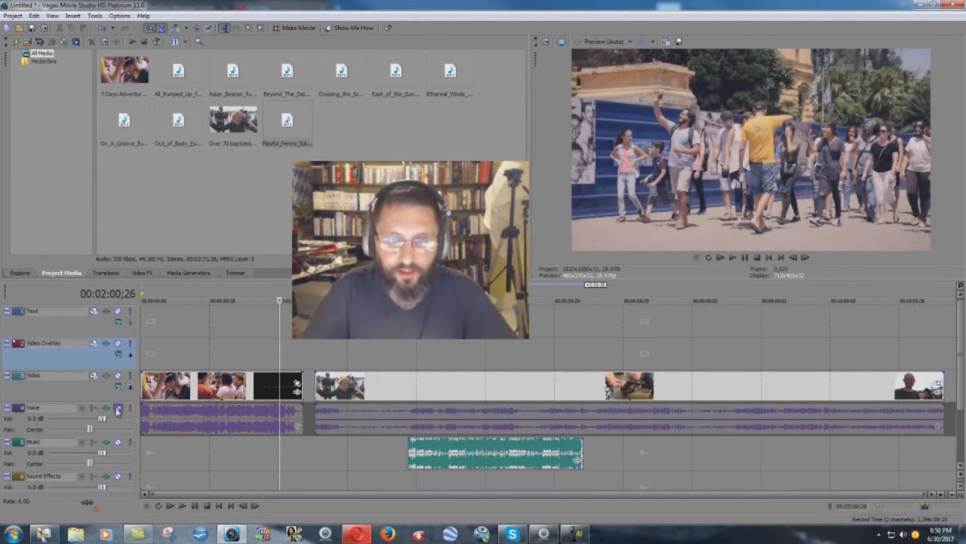
pyautogui.click(182, 505)
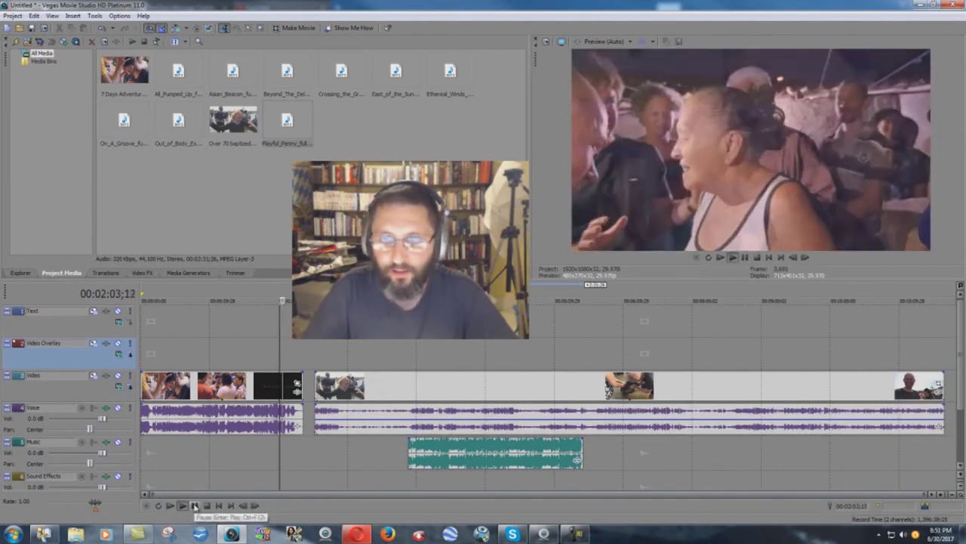
pyautogui.click(194, 505)
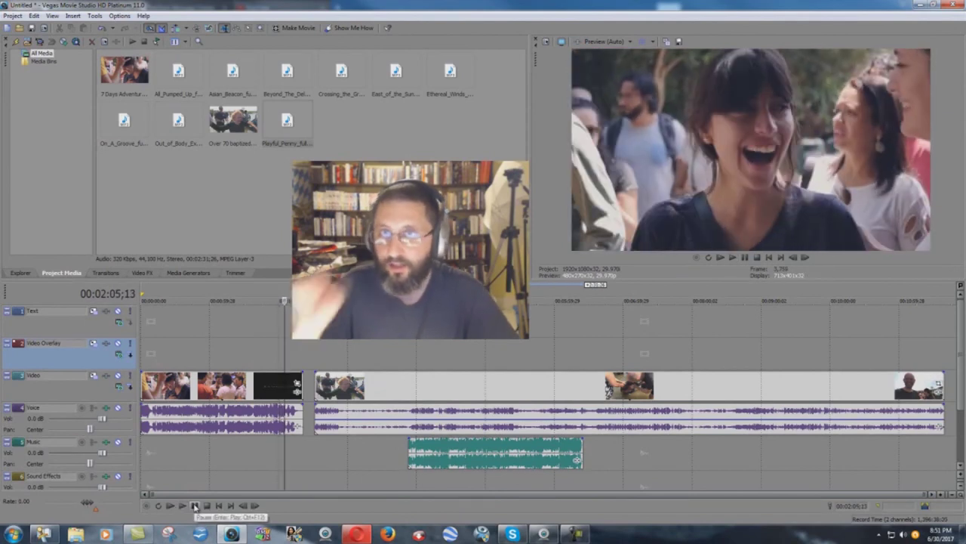
pyautogui.click(183, 506)
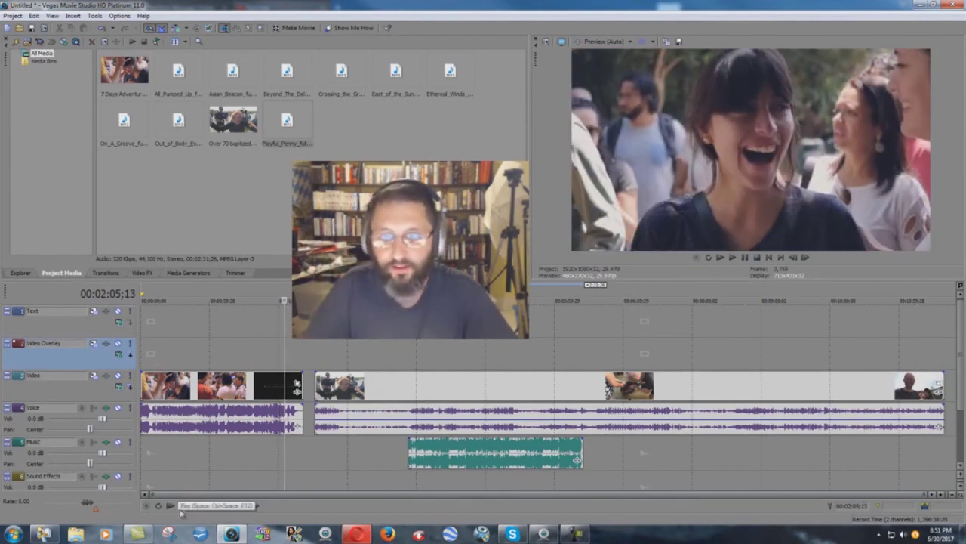